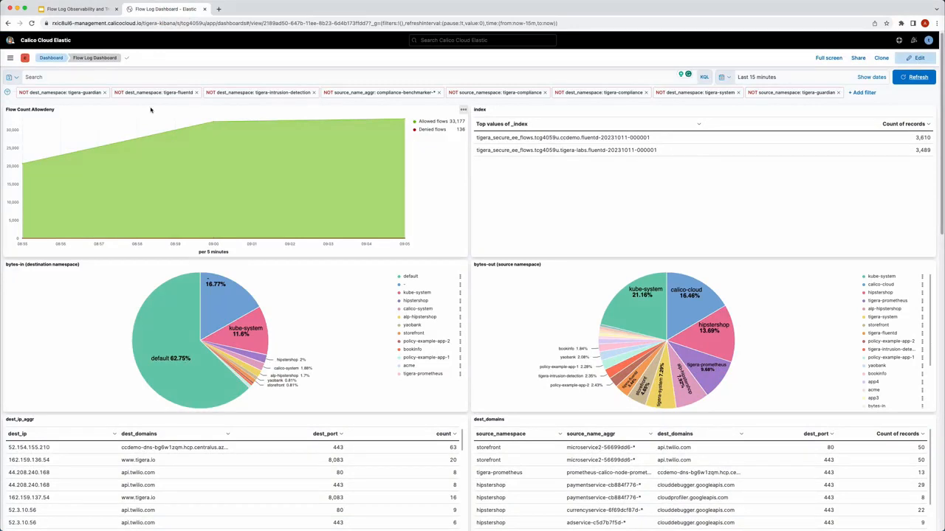
Open the Calico Cloud management console in a new browser tab and show its Policies Board at a larger page zoom
click(108, 77)
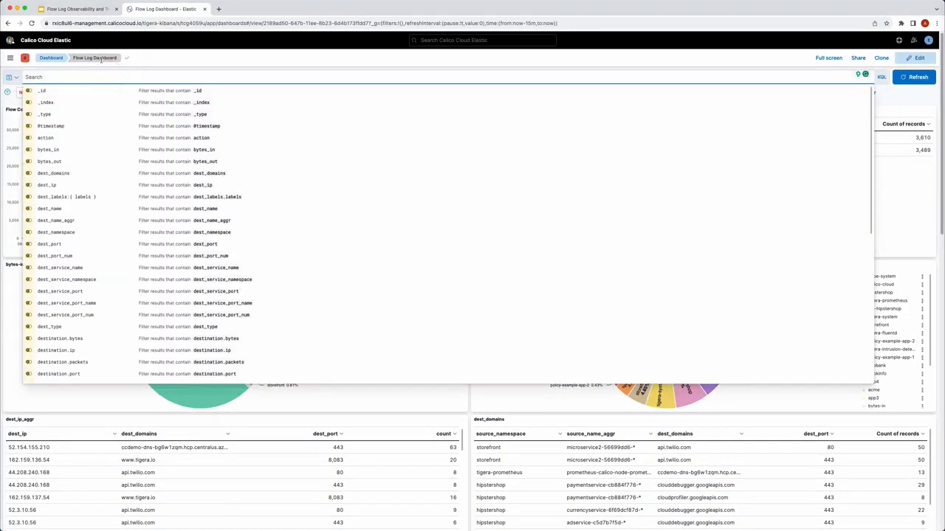
click(83, 13)
click(163, 11)
click(219, 9)
text(calicocloud.io/home/welcome)
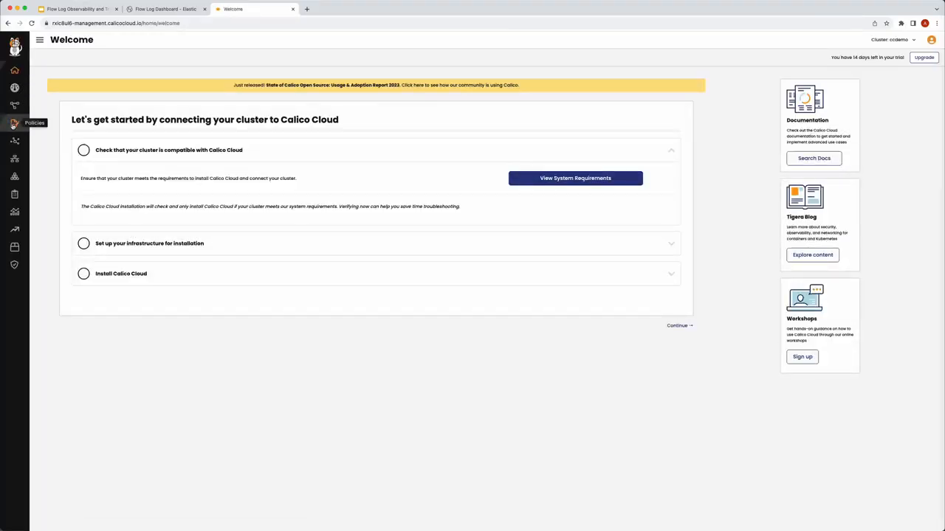
click(14, 123)
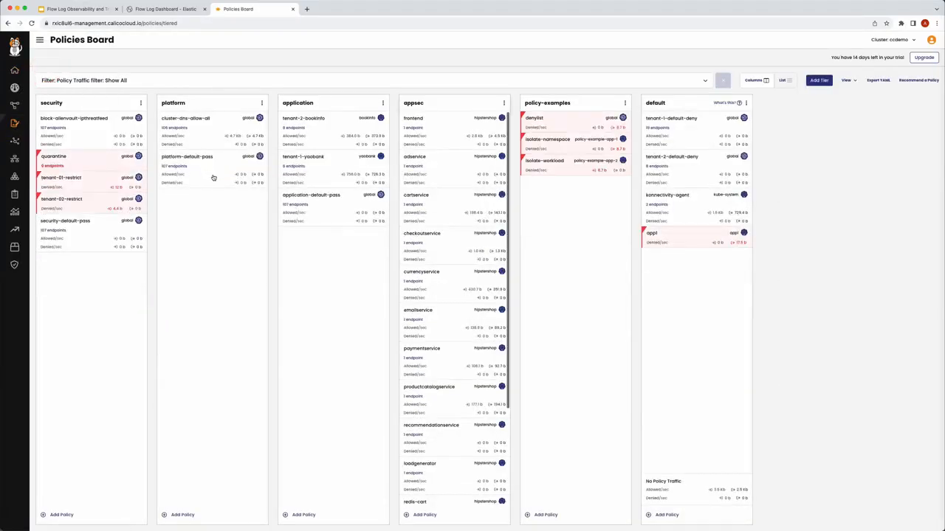
key(super+plus)
key(super+plus)
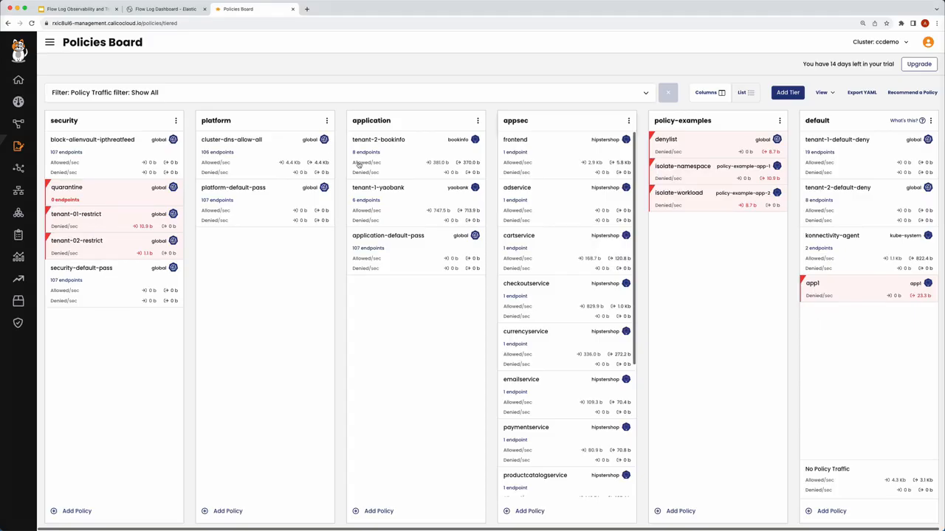
Return to the Flow Log Dashboard and filter it with the query action : "deny"
click(166, 12)
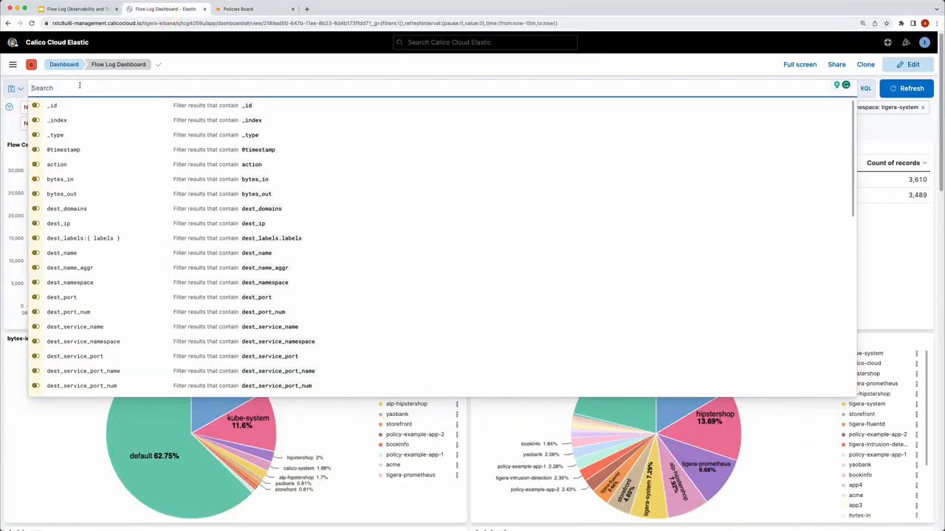
text(action)
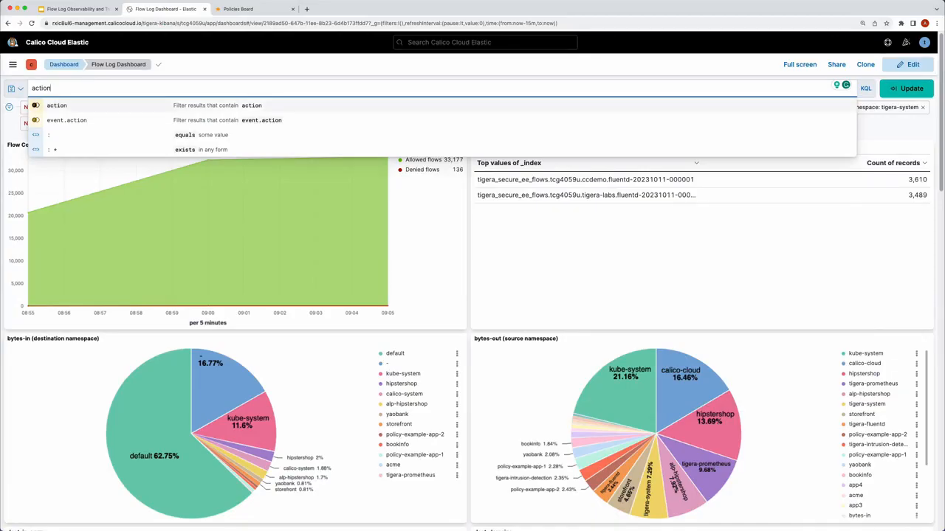
text( : deny)
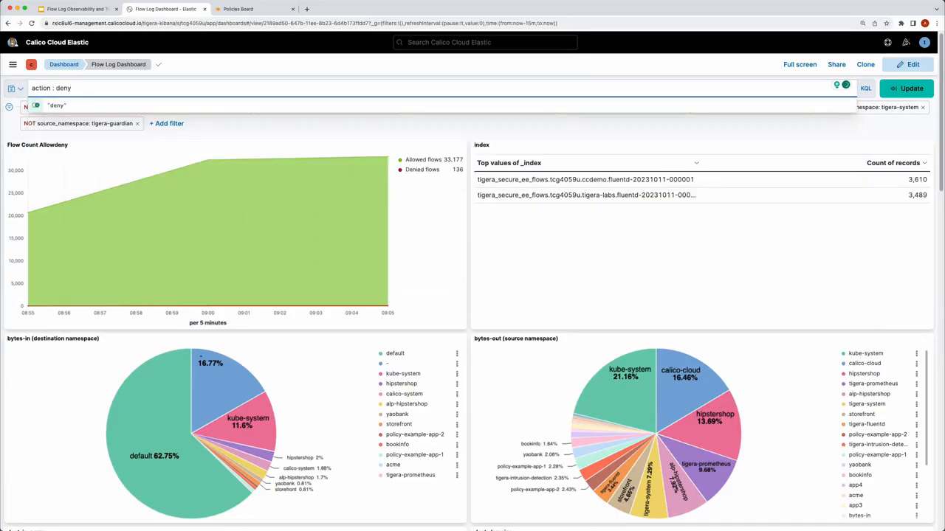
click(56, 106)
click(905, 88)
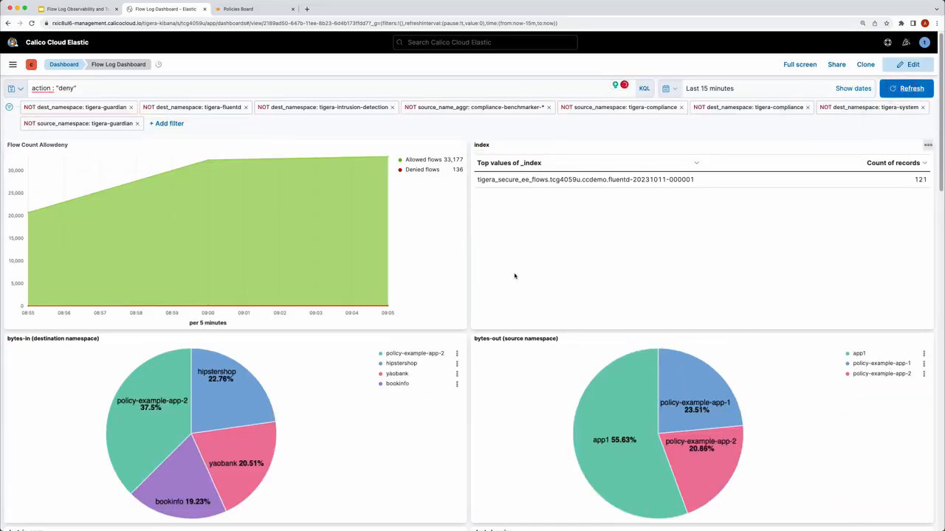
Filter the dashboard to source_name_aggr monitoring-7c57875896-* using the hipstershop row of the flow-summary-deny table
scroll(516, 273, down, 10)
scroll(507, 293, down, 1)
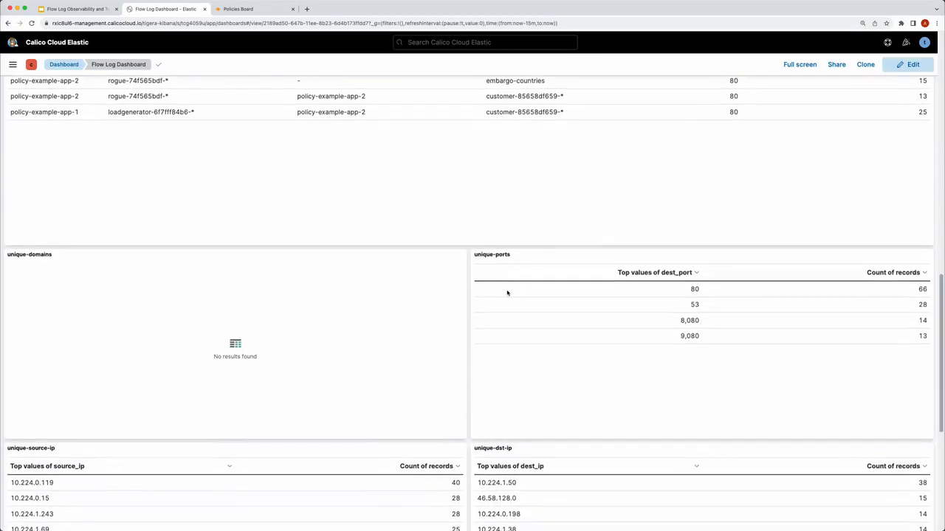
scroll(506, 293, up, 4)
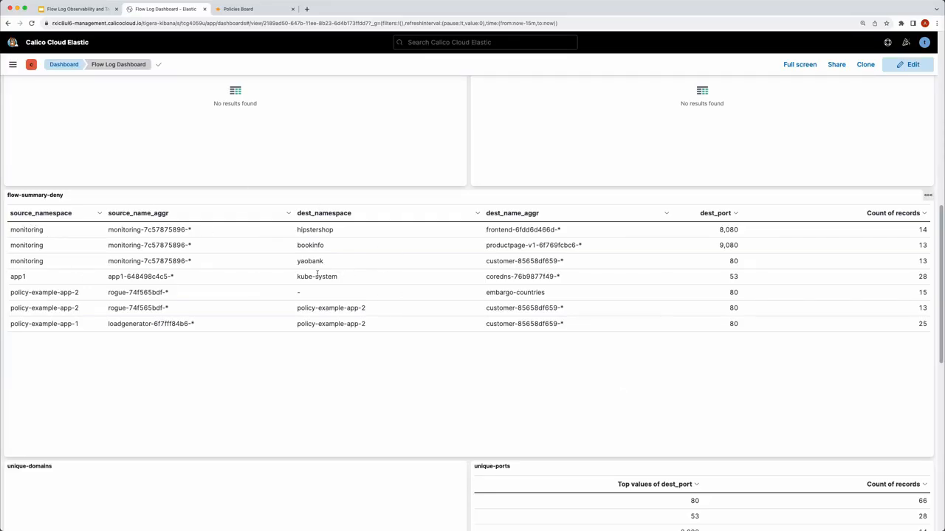
scroll(317, 277, up, 4)
scroll(318, 276, down, 3)
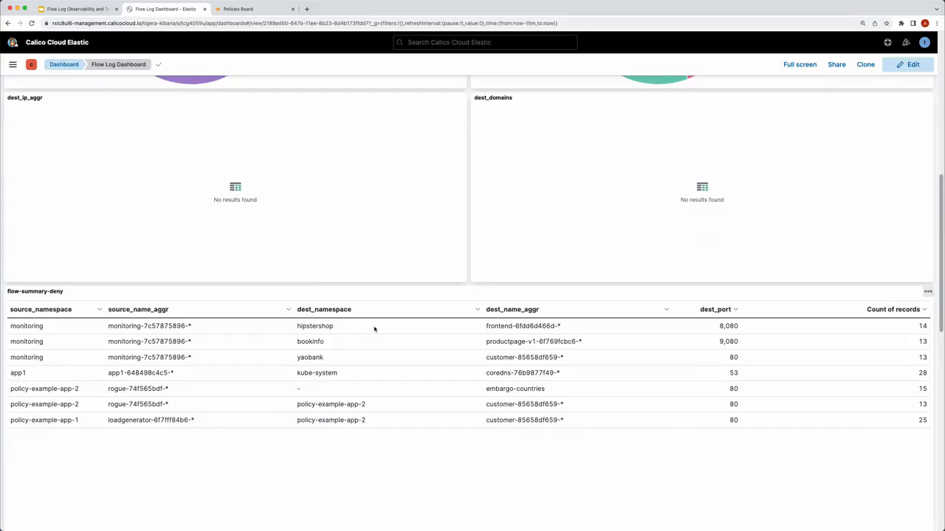
click(270, 326)
Expand the first denied flow record in flows-search and highlight the entry in its policies field
scroll(262, 281, up, 7)
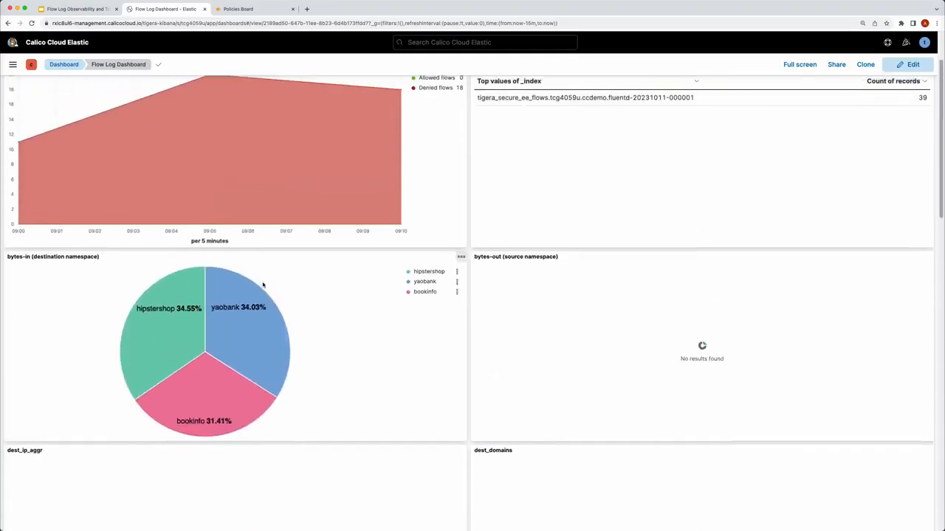
scroll(262, 285, down, 15)
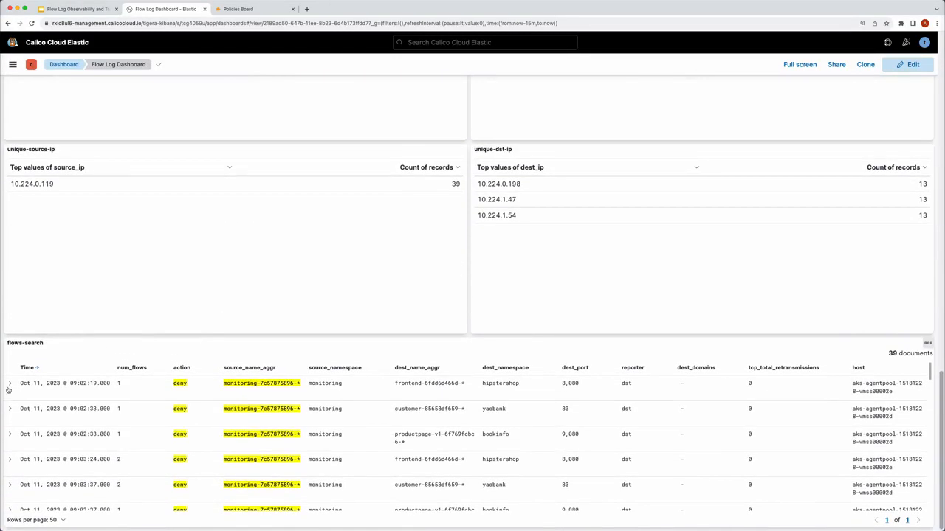
click(9, 381)
scroll(499, 431, down, 3)
scroll(498, 432, down, 12)
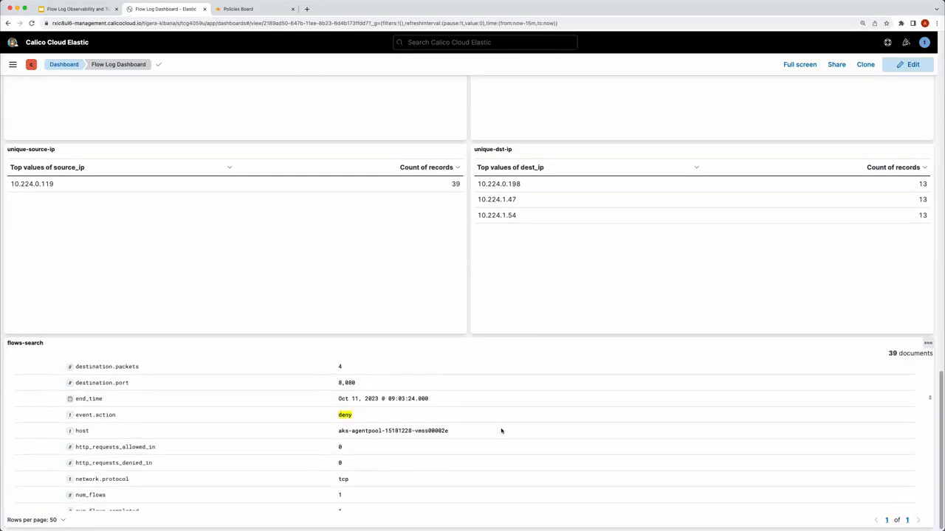
scroll(502, 429, down, 1)
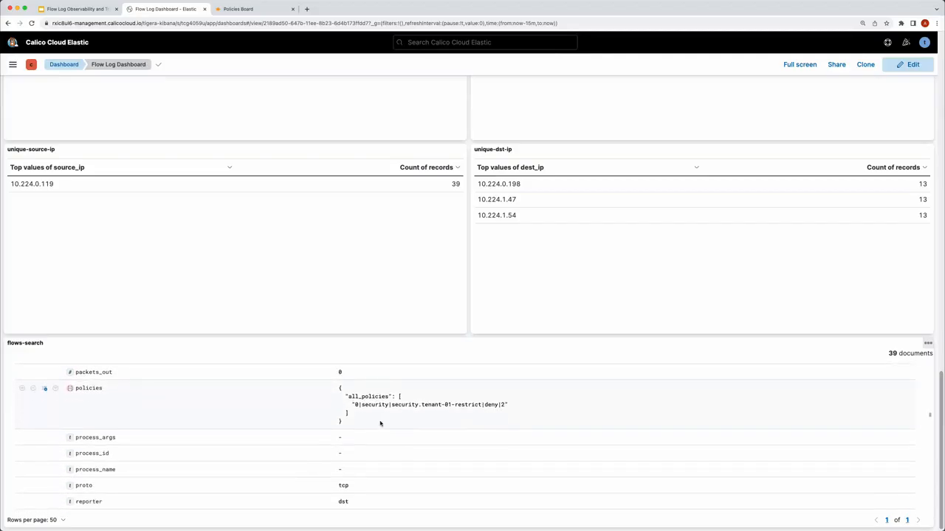
drag(526, 405, 341, 411)
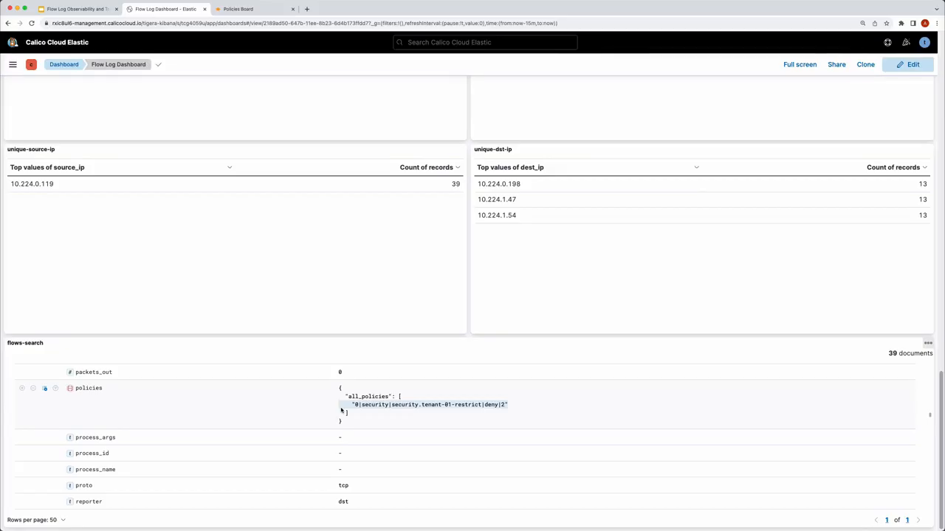
Remove the source_name_aggr: monitoring-7c57875896-* filter from the dashboard
scroll(341, 411, up, 5)
scroll(156, 198, up, 6)
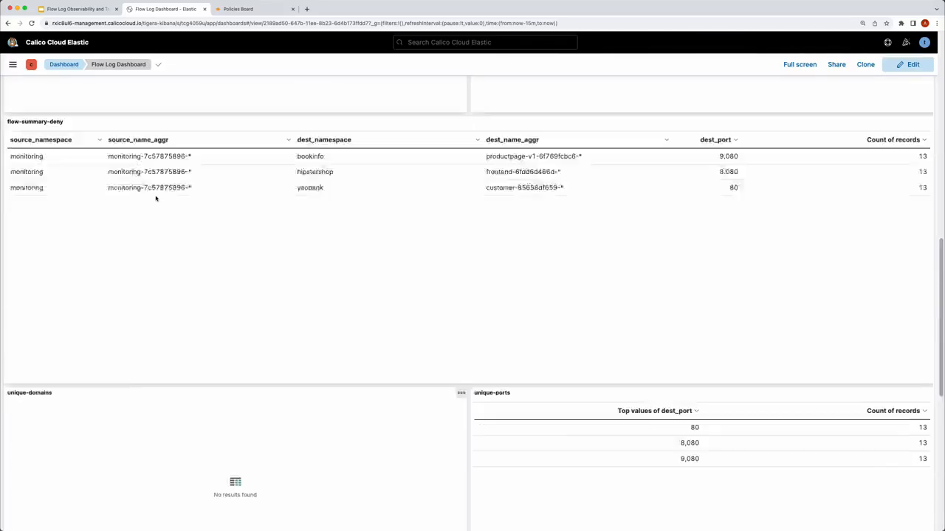
scroll(156, 198, up, 10)
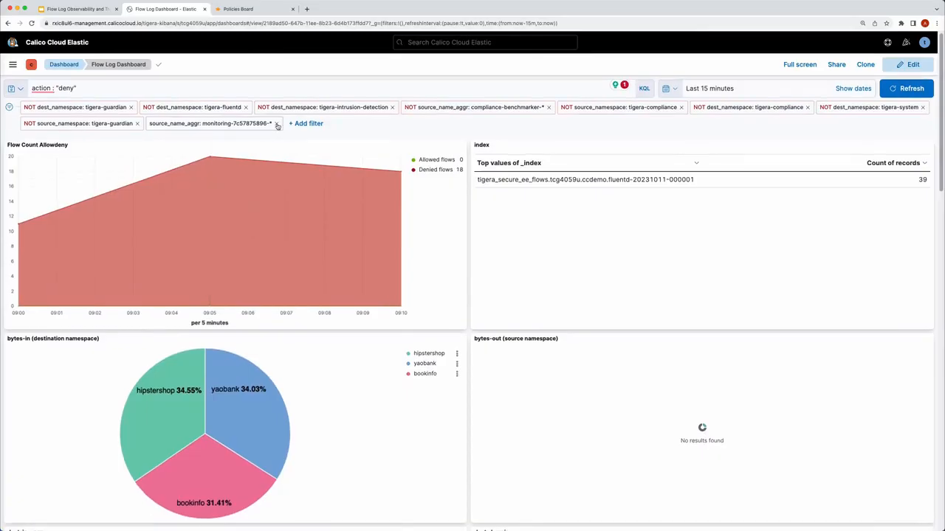
click(277, 124)
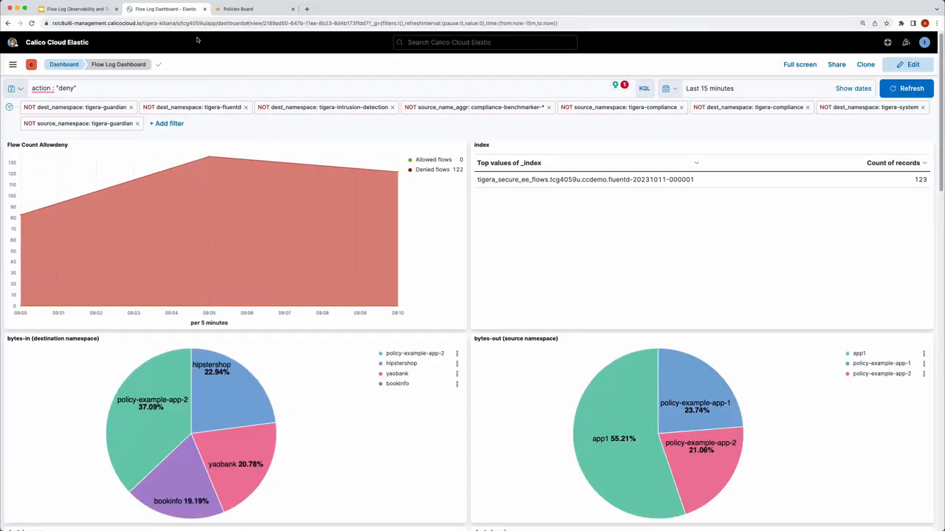
Replace the dashboard query with policies:{all_policies: *deny* and all_policies: *tenant-01-restrict*}
click(96, 88)
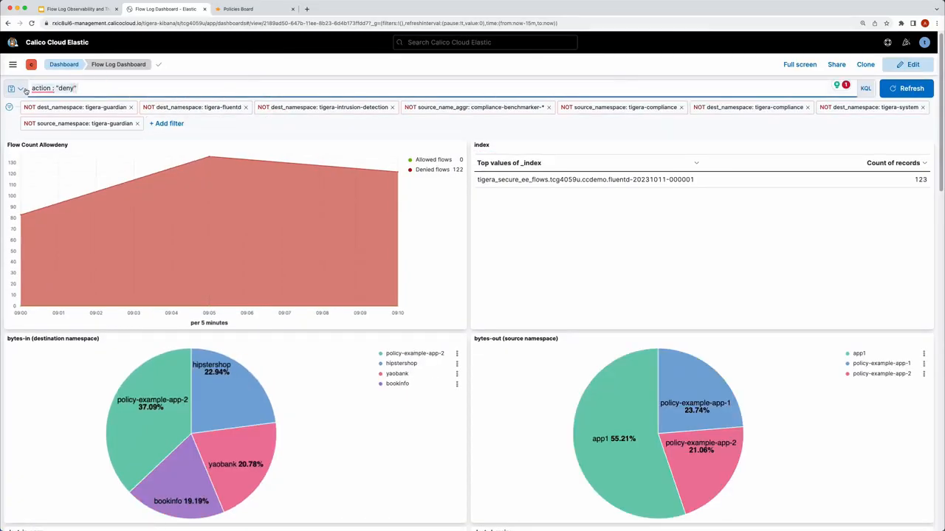
key(super+a)
key(BackSpace)
text(pol)
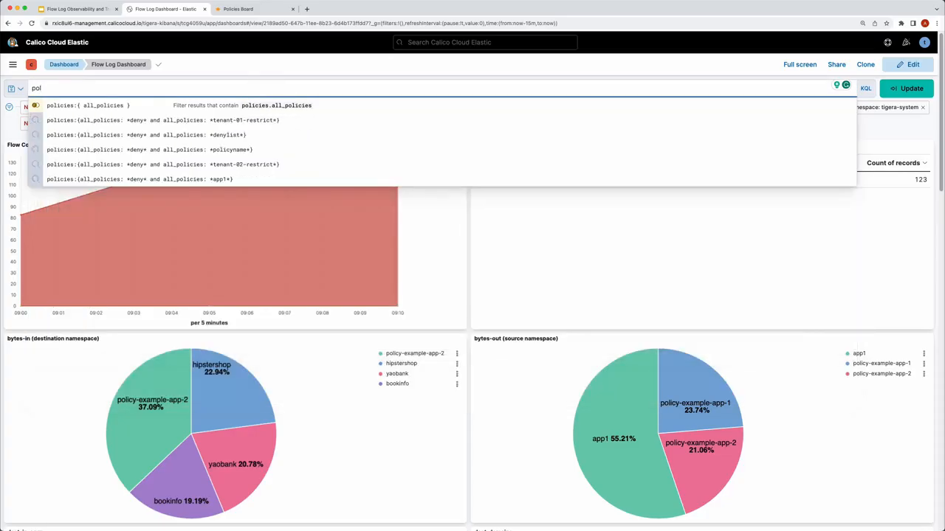
click(138, 125)
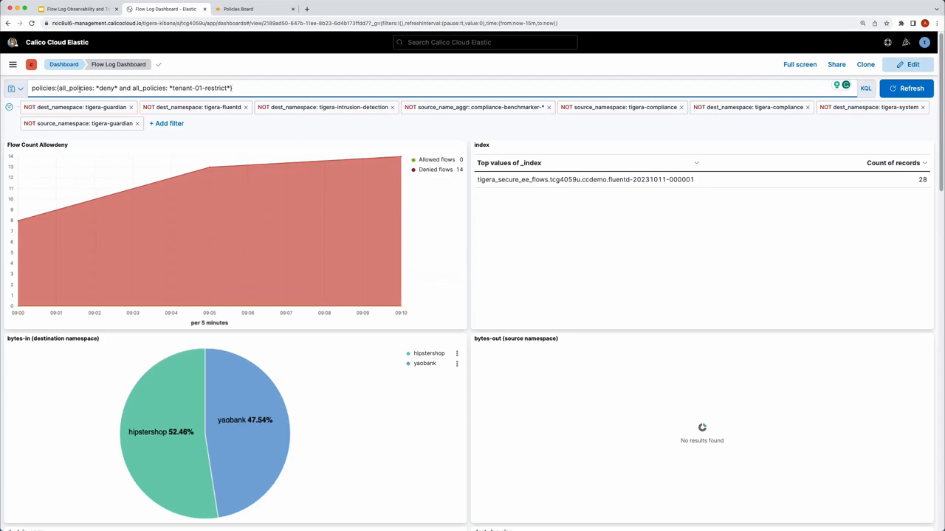
Highlight the *deny* and *tenant-01-restrict* conditions in the query and refresh the dashboard
click(116, 88)
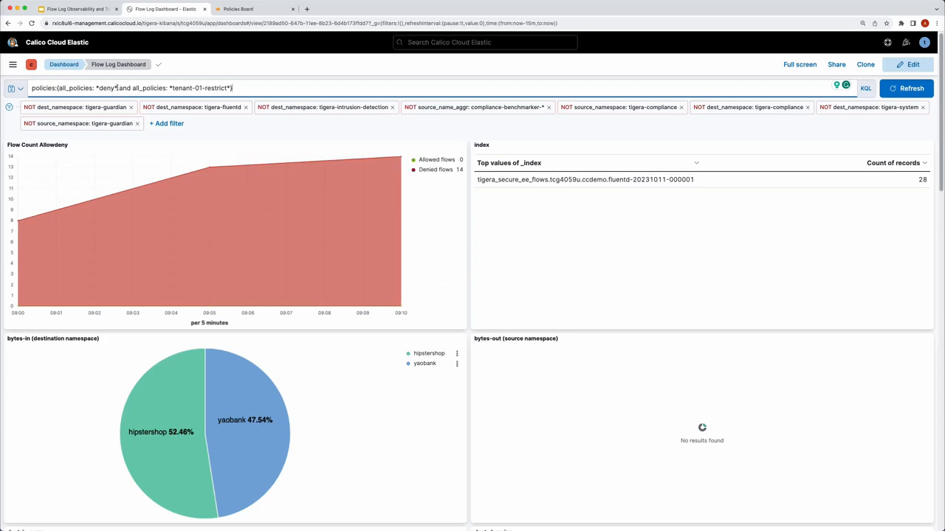
click(59, 88)
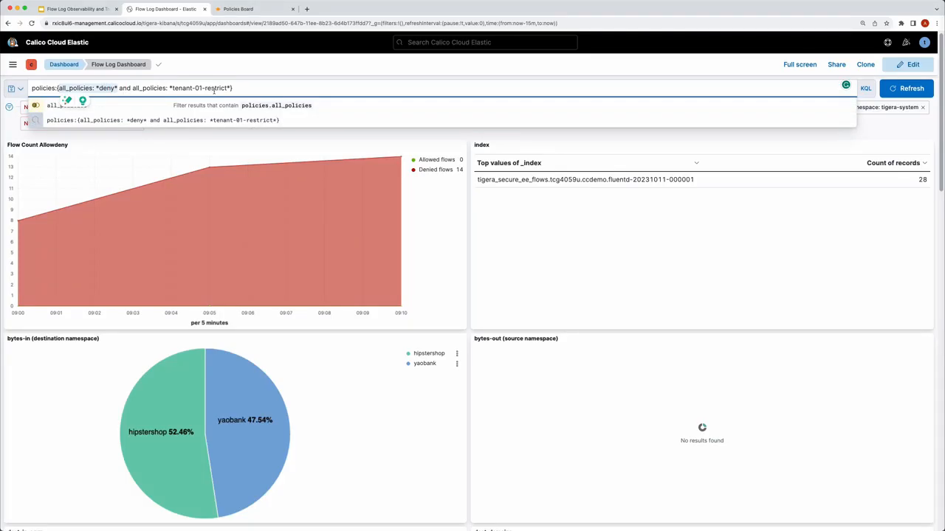
click(237, 90)
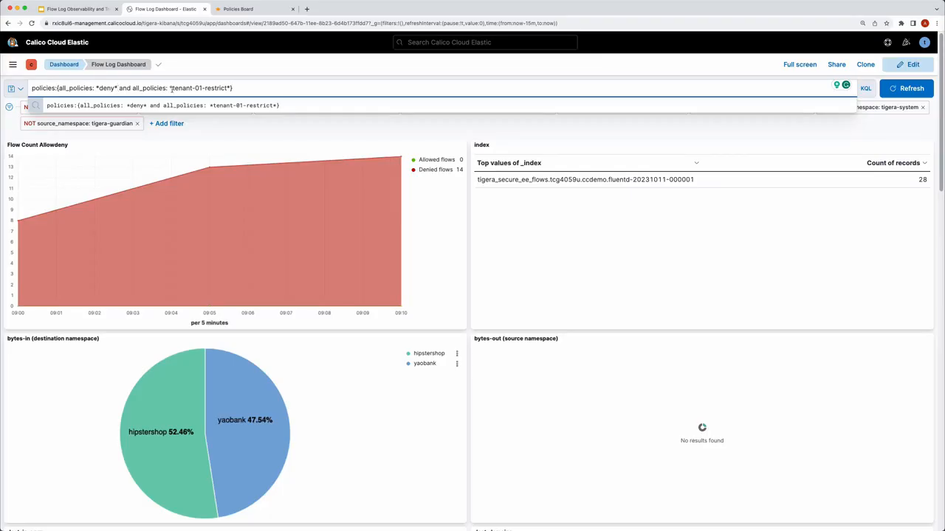
drag(171, 88, 226, 90)
click(257, 84)
click(911, 88)
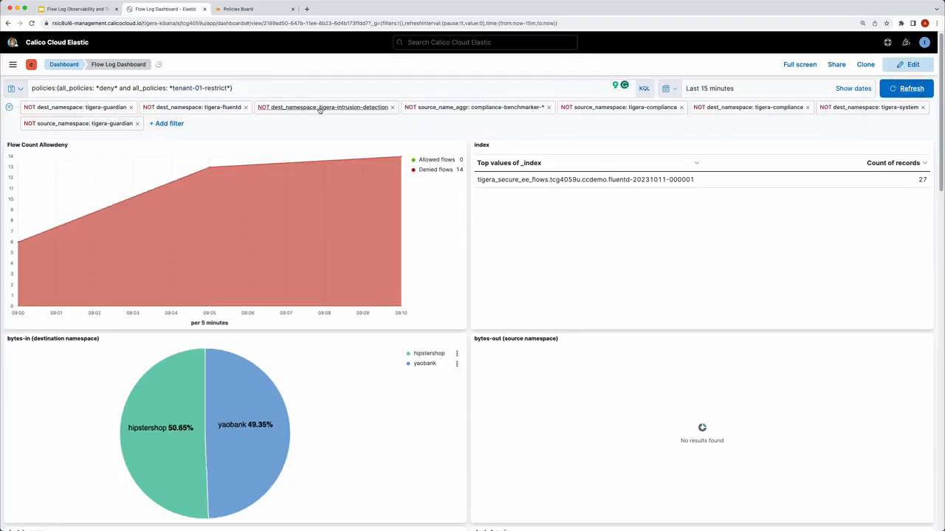
Examine the flow count chart, bytes-in chart, flow-summary-deny table and flows-search records for traffic denied by tenant-01-restrict
mouse_move(214, 218)
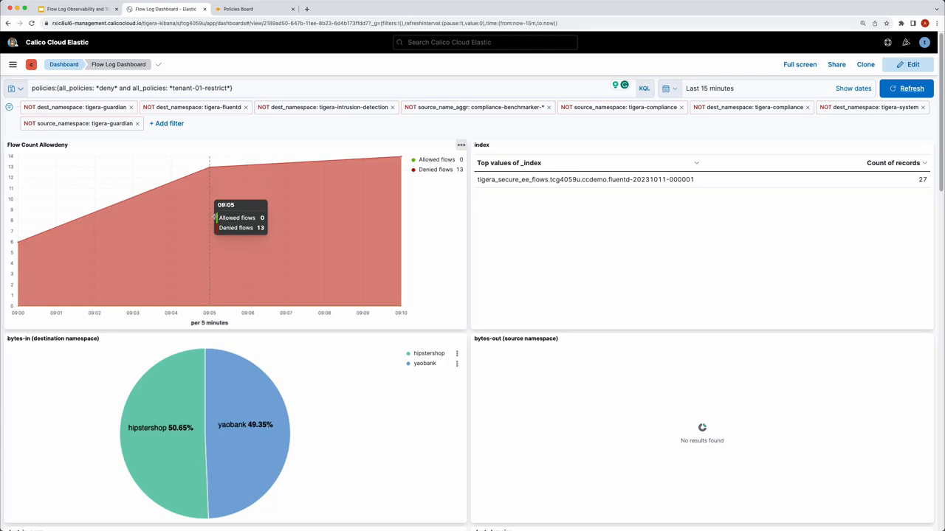
scroll(215, 217, down, 10)
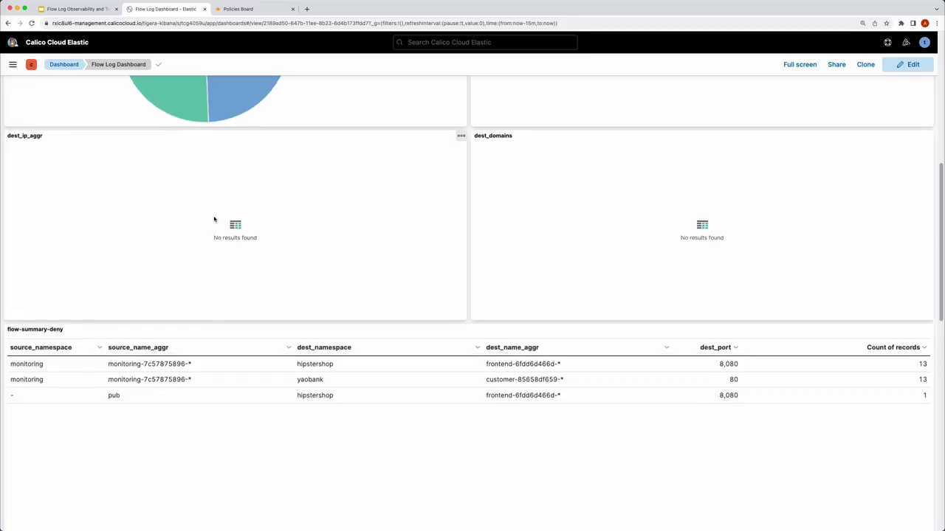
scroll(214, 220, up, 5)
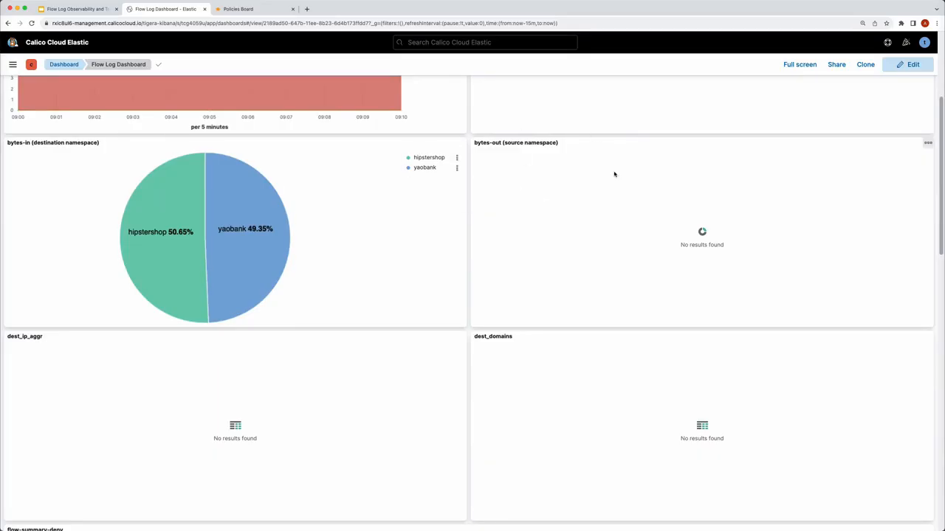
scroll(612, 179, up, 1)
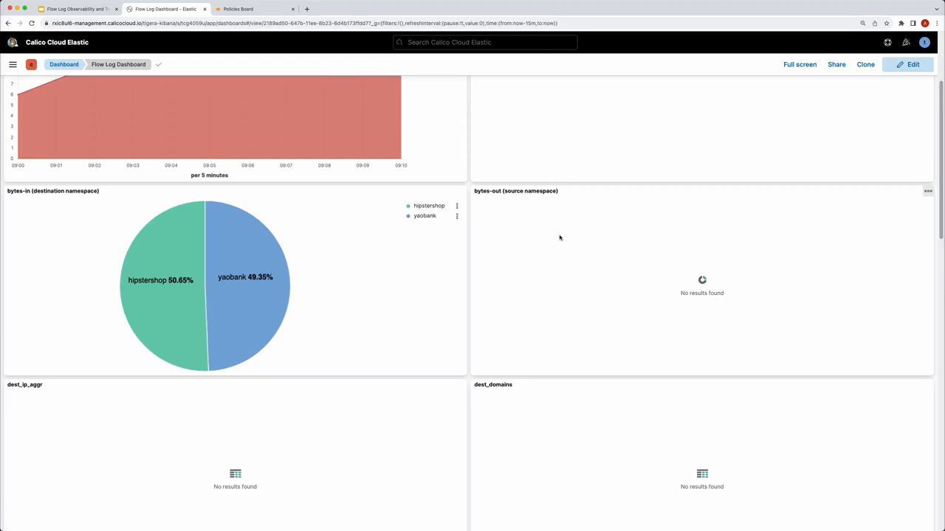
scroll(559, 237, down, 15)
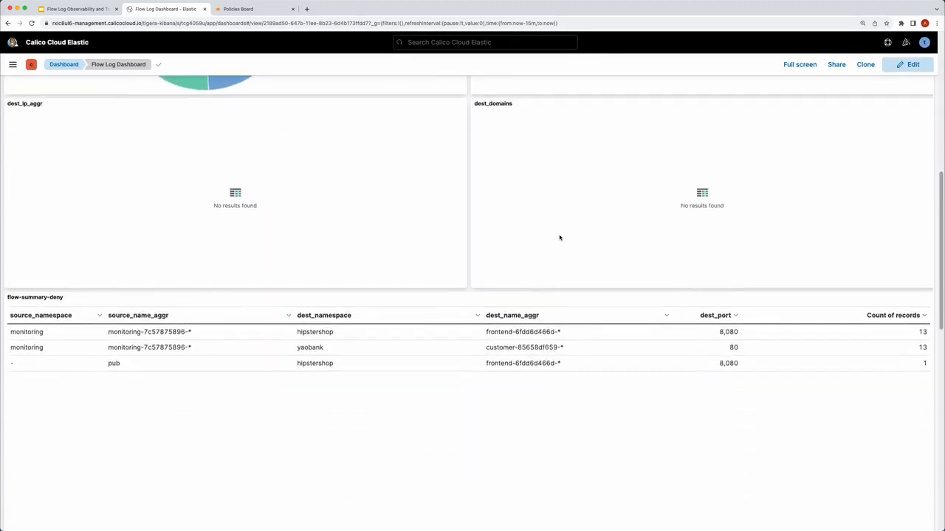
scroll(560, 238, up, 1)
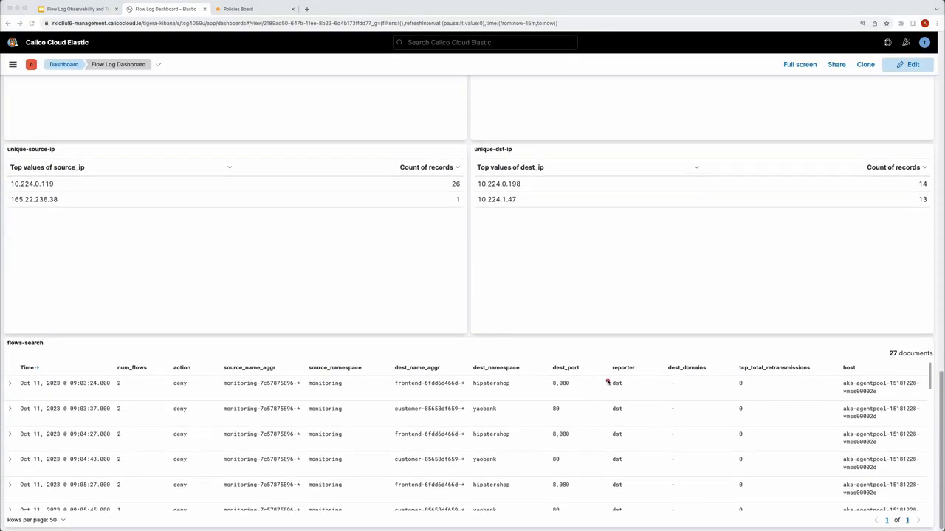
mouse_move(606, 382)
mouse_down()
mouse_move(597, 512)
mouse_move(642, 412)
mouse_move(639, 378)
mouse_move(606, 375)
mouse_up()
scroll(635, 408, down, 10)
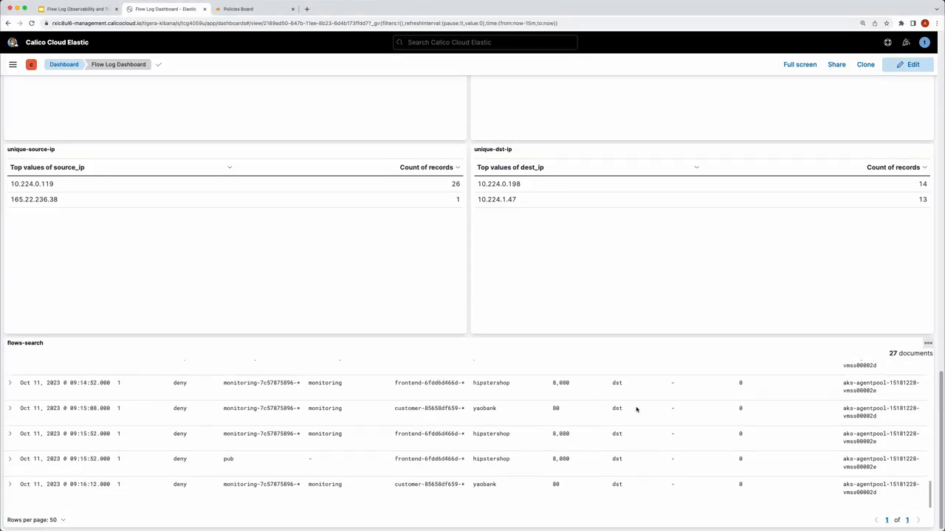
scroll(635, 408, up, 3)
scroll(363, 288, up, 15)
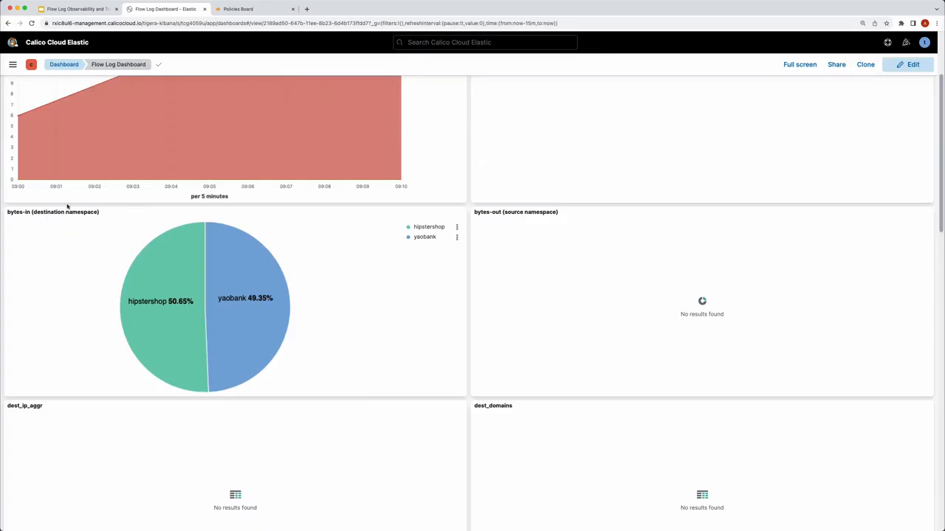
mouse_move(171, 248)
scroll(289, 256, down, 6)
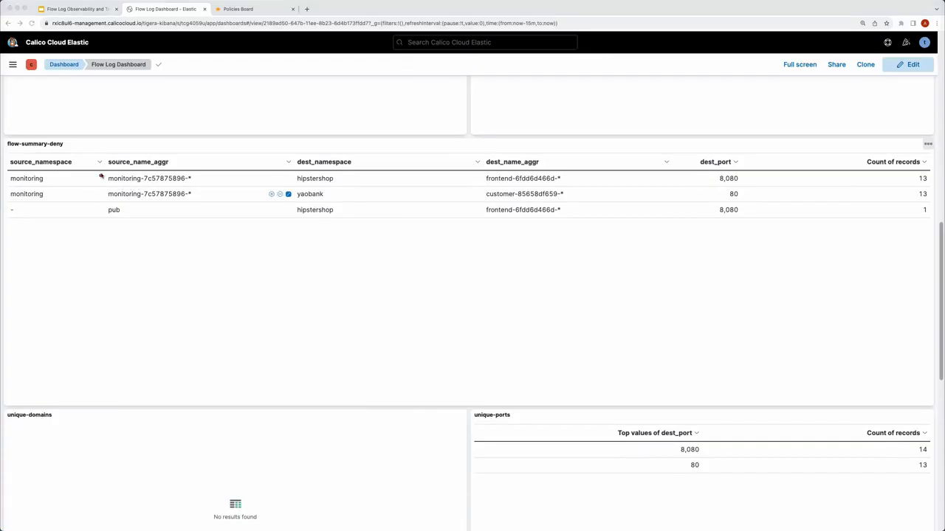
Examine the monitoring source names and their destination namespaces in the flow-summary-deny table
drag(101, 176, 158, 204)
mouse_move(103, 175)
mouse_down()
mouse_move(188, 204)
mouse_move(199, 170)
mouse_move(97, 169)
mouse_up()
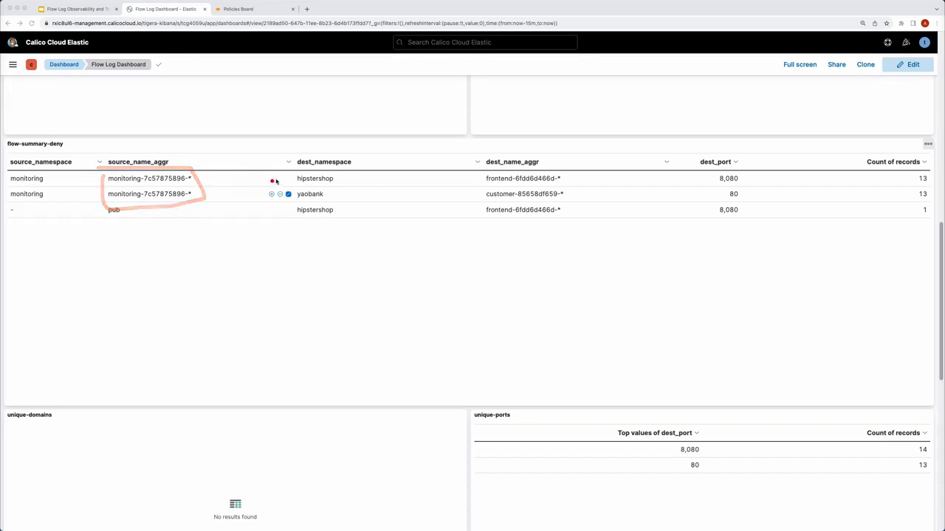
mouse_move(282, 174)
mouse_down()
mouse_move(347, 200)
mouse_move(318, 181)
mouse_up()
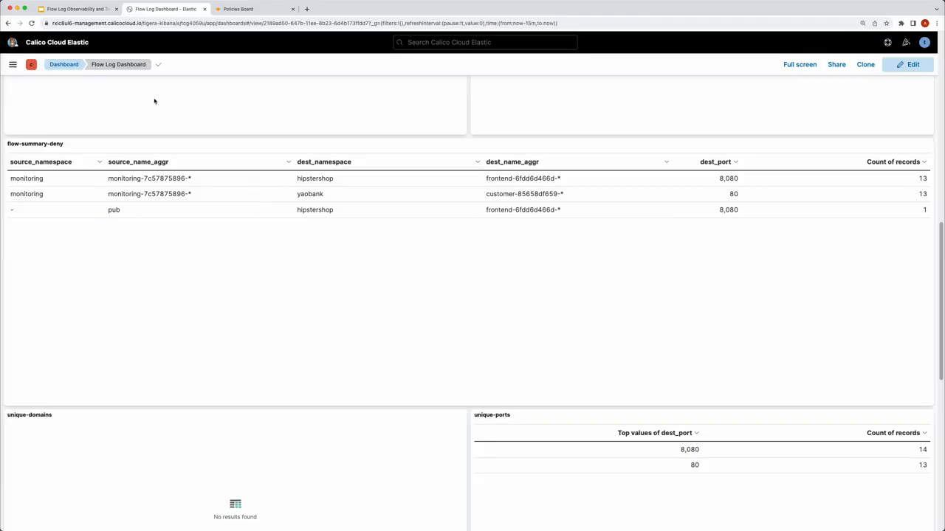
Open the tenant-01-restrict policy from the Policies Board and examine its name and namespace selector
click(230, 10)
click(95, 221)
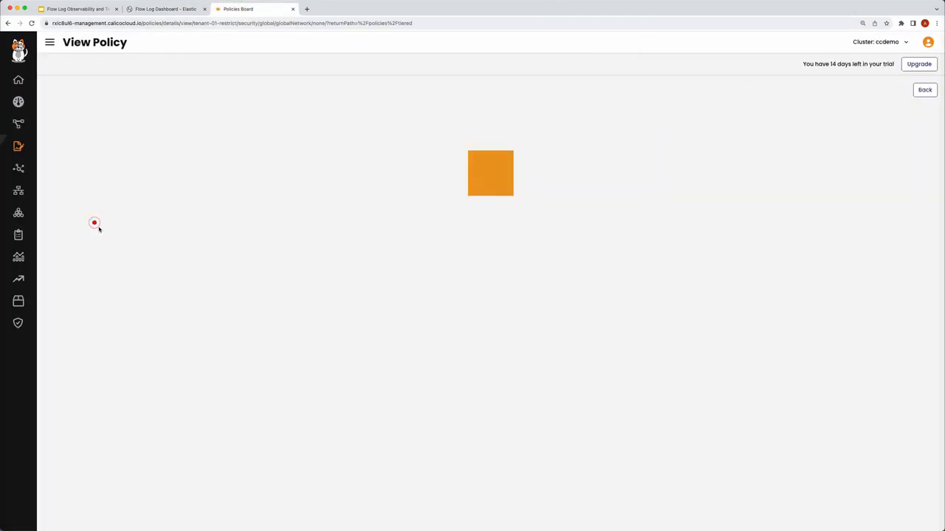
key(ctrl+a)
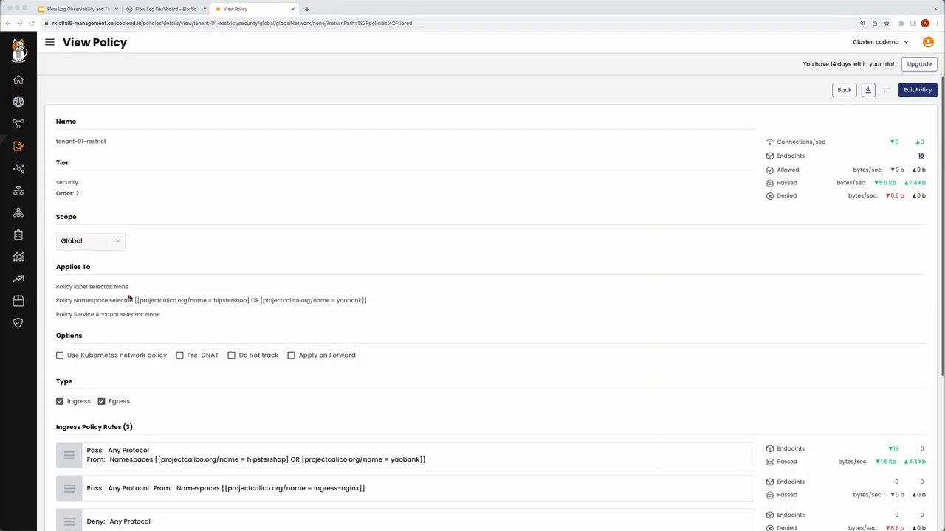
drag(133, 295, 298, 319)
mouse_move(134, 291)
mouse_down()
mouse_move(381, 313)
mouse_move(233, 282)
mouse_move(166, 283)
mouse_up()
drag(74, 151, 118, 151)
Examine the ingress rules of tenant-01-restrict, comparing the allowed namespaces with the final deny rule and its denied traffic
scroll(238, 225, down, 5)
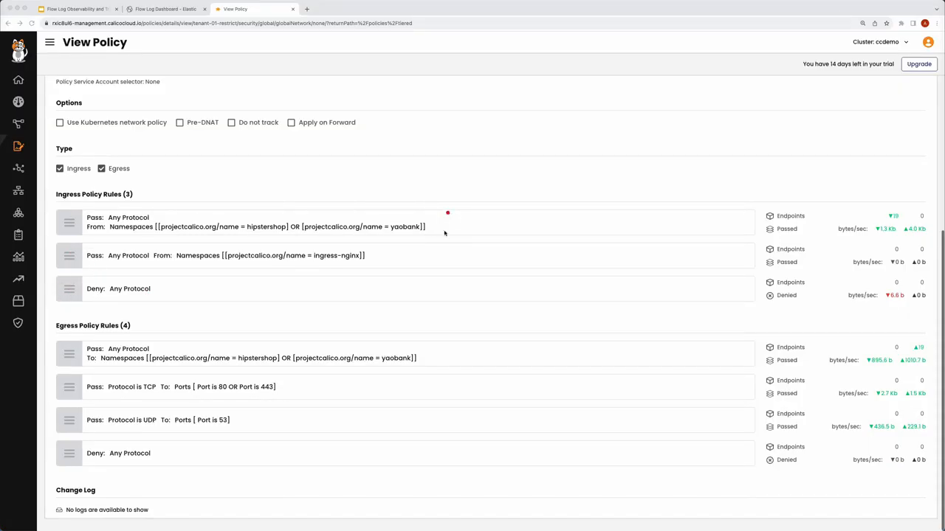
drag(445, 233, 256, 279)
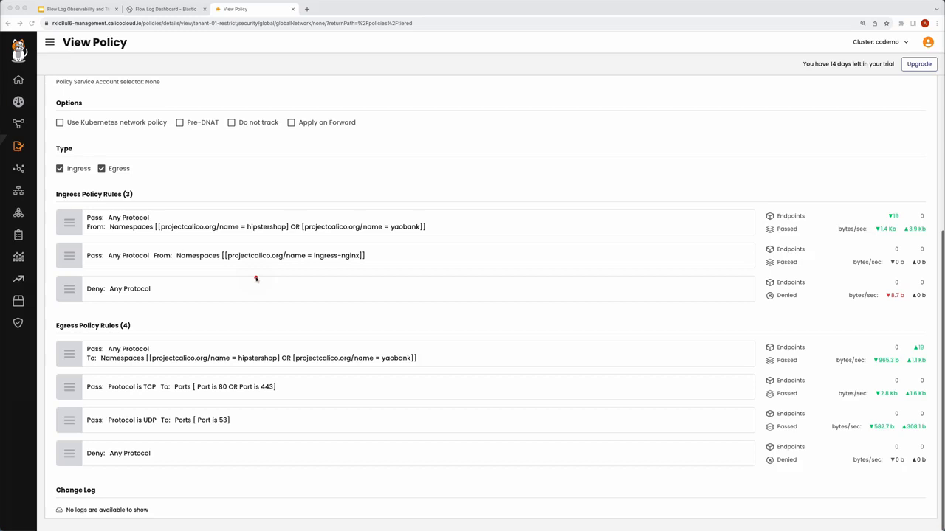
drag(258, 265, 368, 267)
mouse_move(169, 237)
mouse_down()
mouse_move(414, 240)
mouse_move(444, 211)
mouse_up()
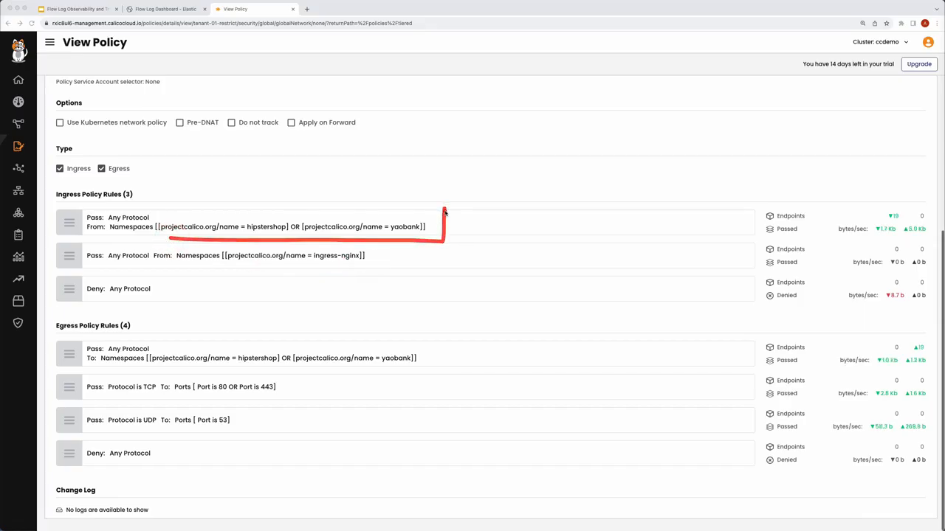
drag(86, 305, 214, 309)
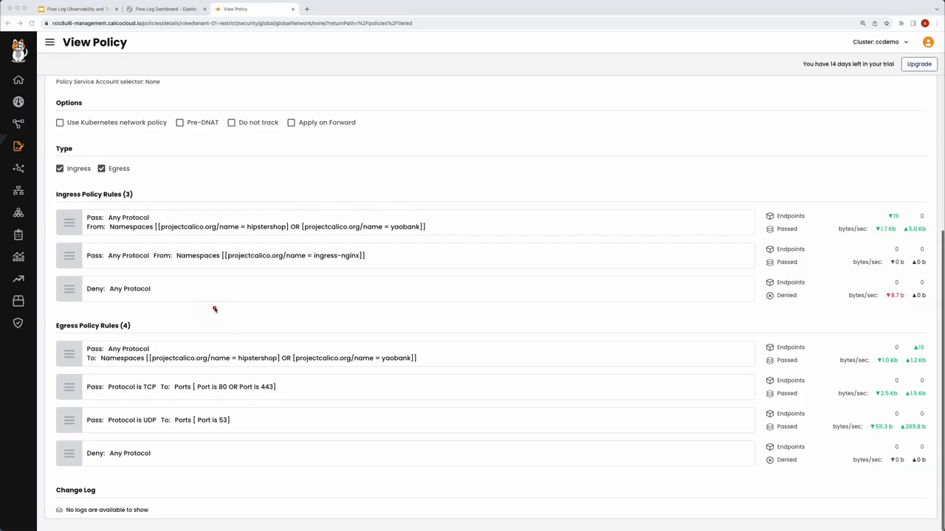
drag(895, 285, 897, 281)
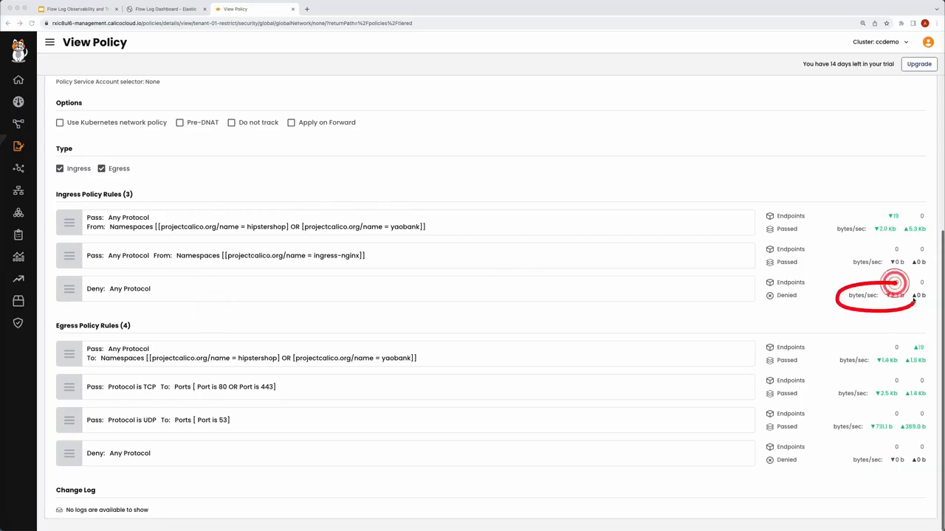
drag(144, 277, 142, 267)
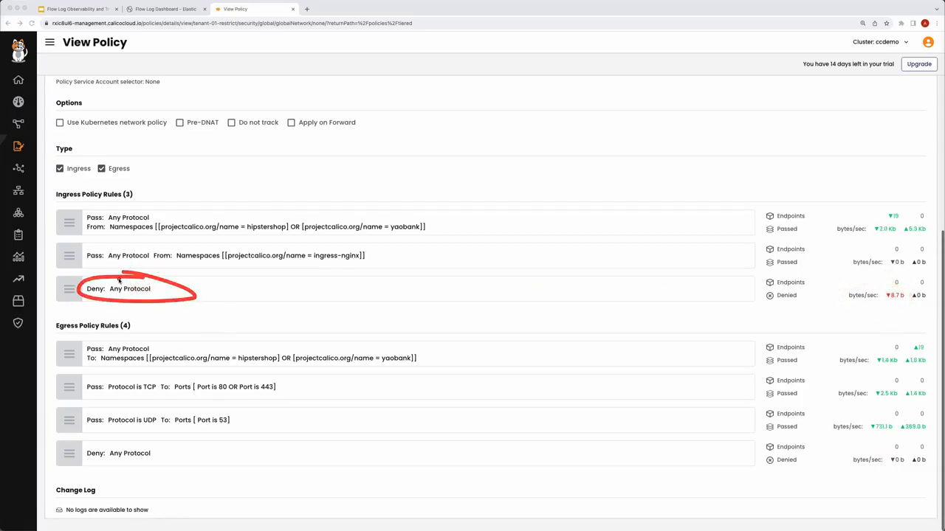
Bring the Flow Log Dashboard back to its query bar and return the policy view to the Policies Board
click(148, 11)
scroll(309, 213, up, 5)
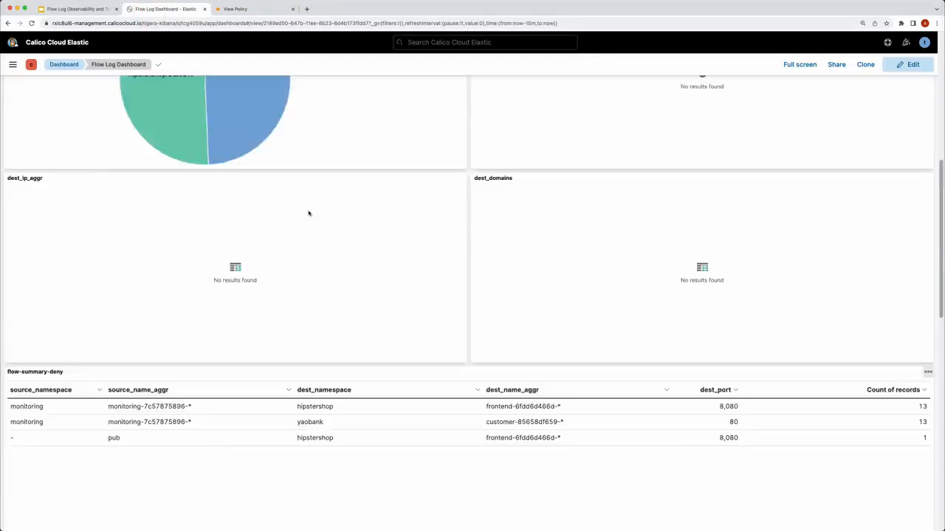
scroll(308, 213, up, 5)
click(233, 9)
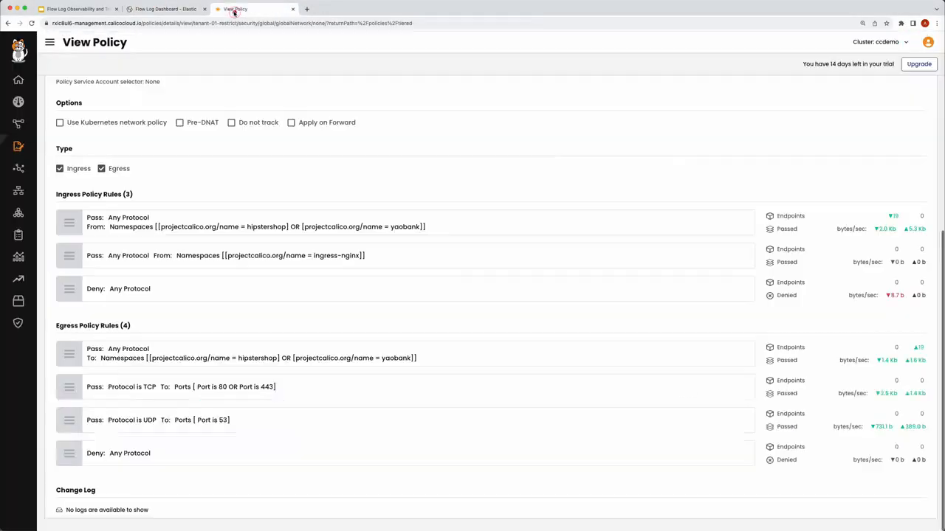
click(19, 146)
click(62, 85)
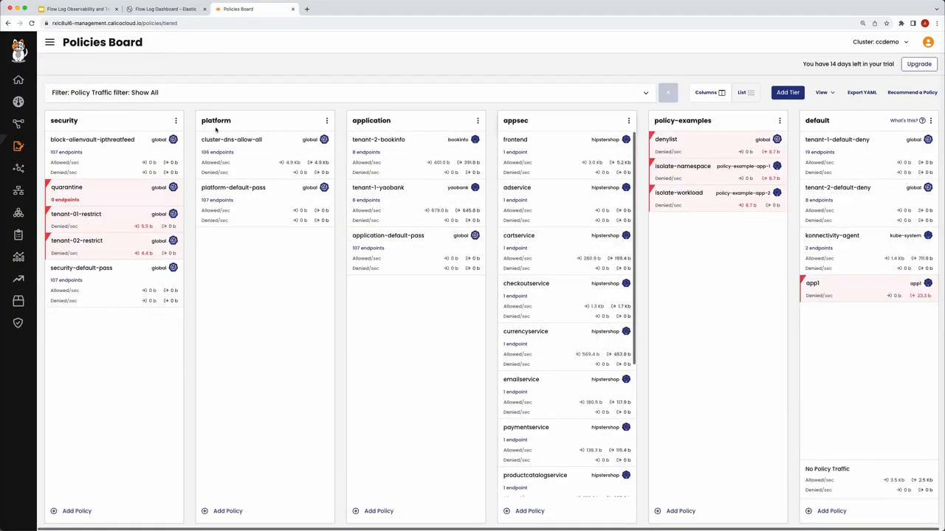
Change the policy name in the Flow Log Dashboard query to *tenant-02-restrict* and update the results
click(165, 9)
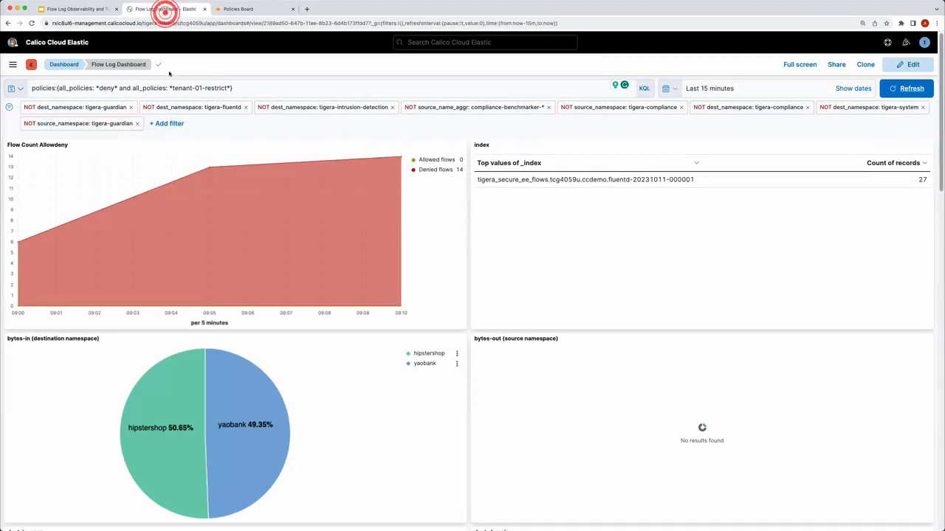
click(203, 87)
key(BackSpace)
text(2)
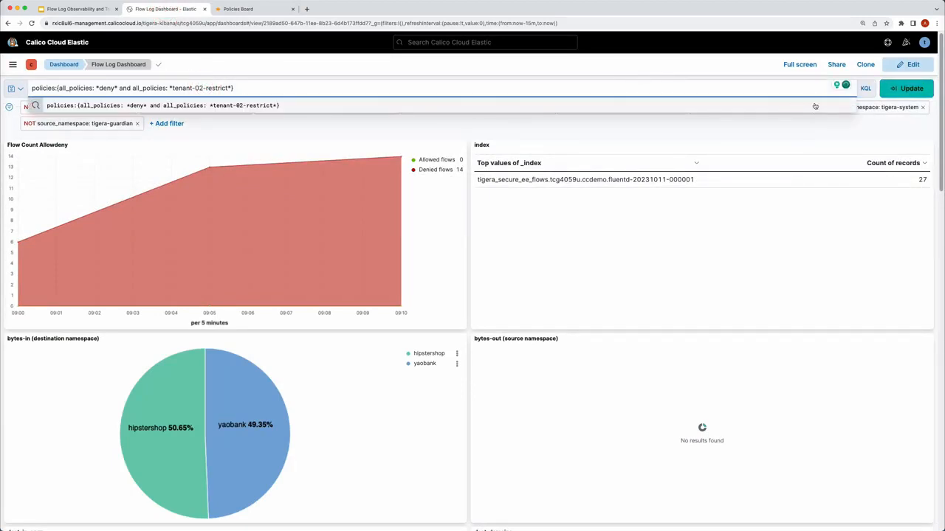
click(906, 90)
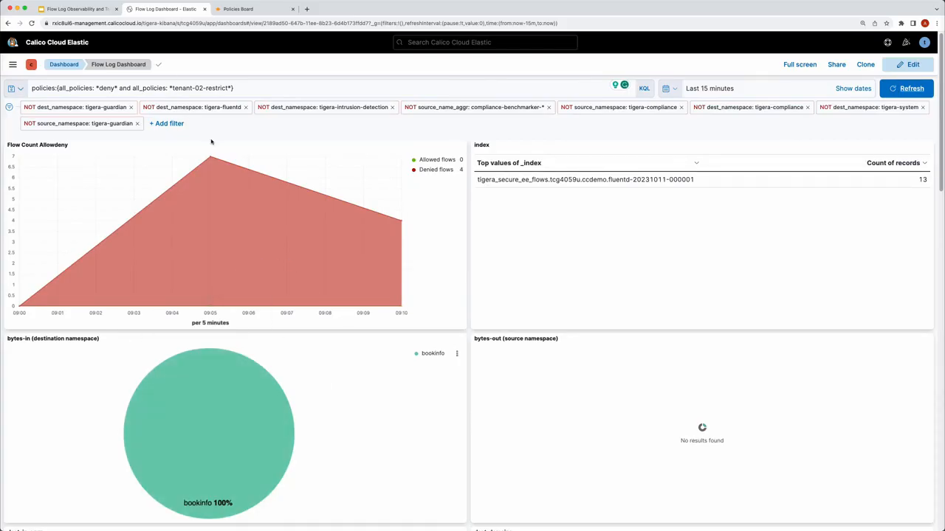
Open the tenant-02-restrict policy from the Policies Board and examine its namespace selector and ingress rules
click(233, 9)
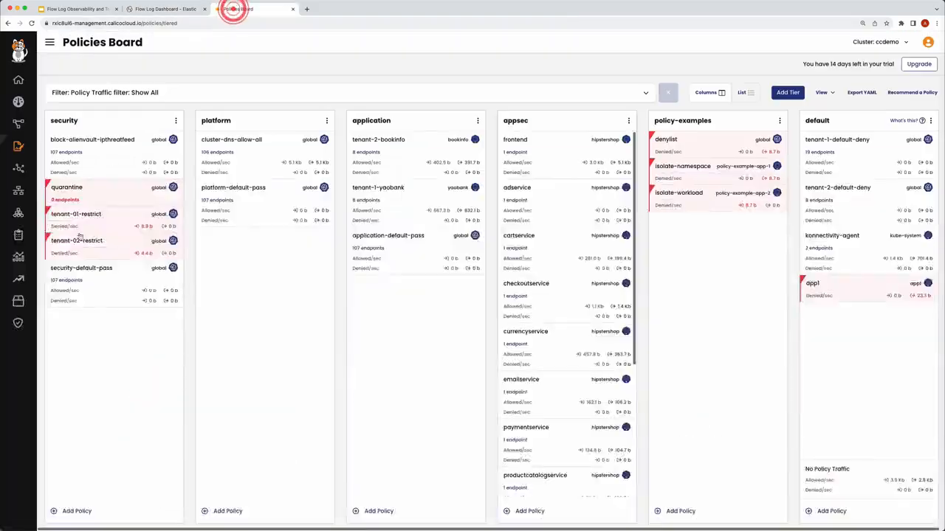
click(80, 249)
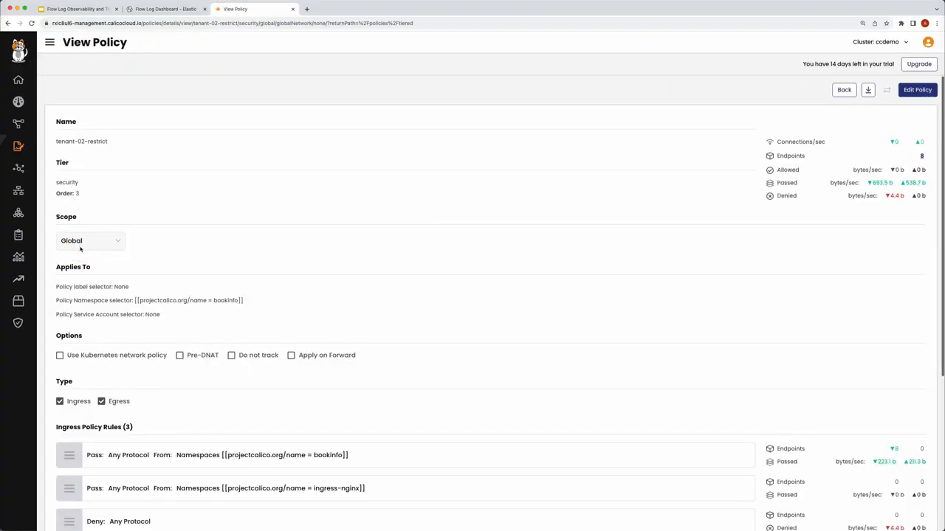
mouse_move(58, 295)
mouse_down()
mouse_move(53, 316)
mouse_move(268, 312)
mouse_move(228, 295)
mouse_move(53, 292)
mouse_up()
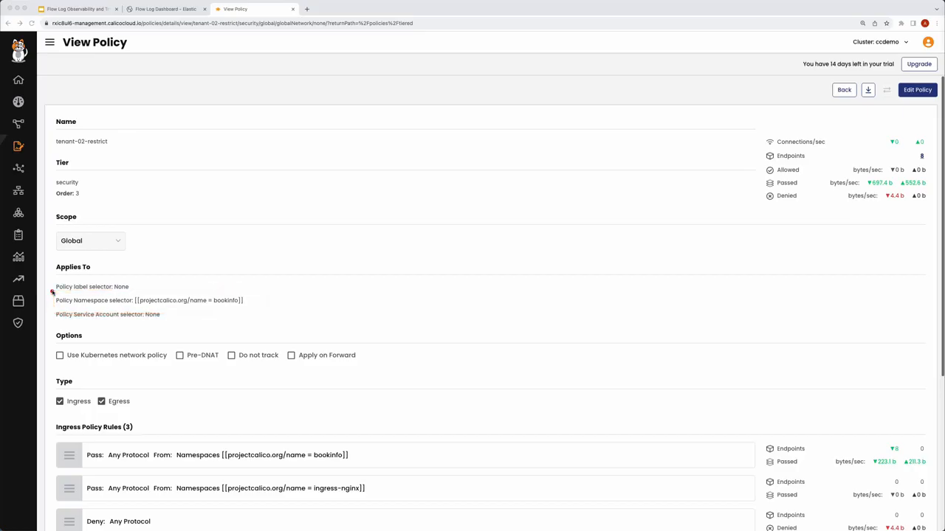
scroll(198, 384, down, 3)
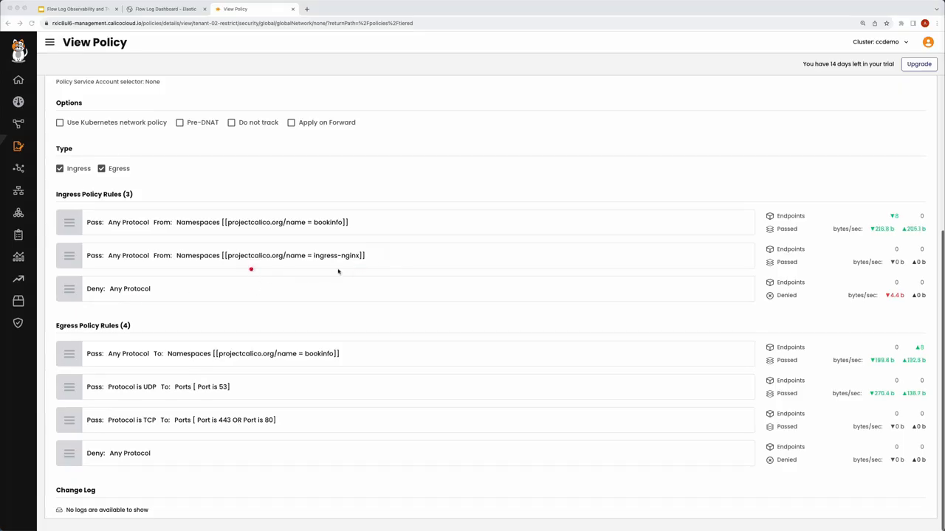
drag(251, 270, 400, 270)
mouse_move(325, 209)
mouse_down()
mouse_move(194, 240)
mouse_move(319, 208)
mouse_up()
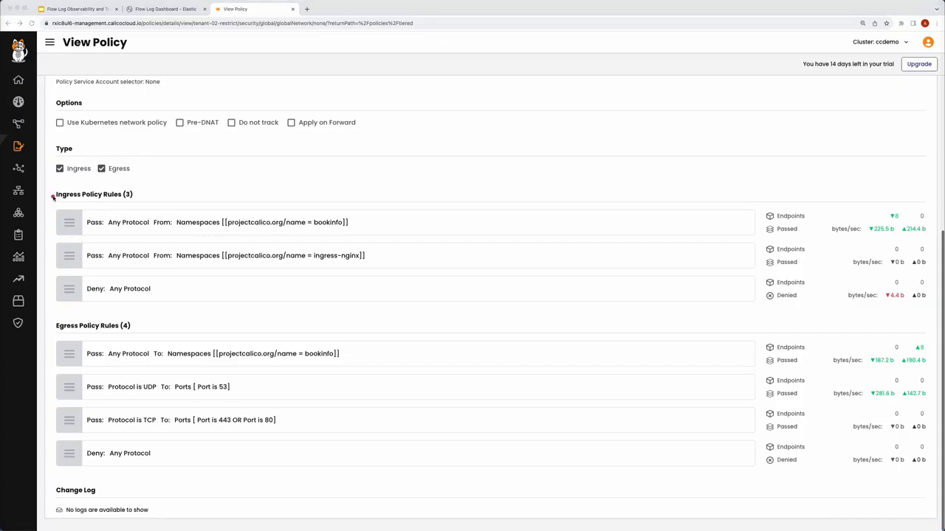
Examine the flows-search records on the Flow Log Dashboard for traffic denied by tenant-02-restrict, including the reporter column
click(158, 10)
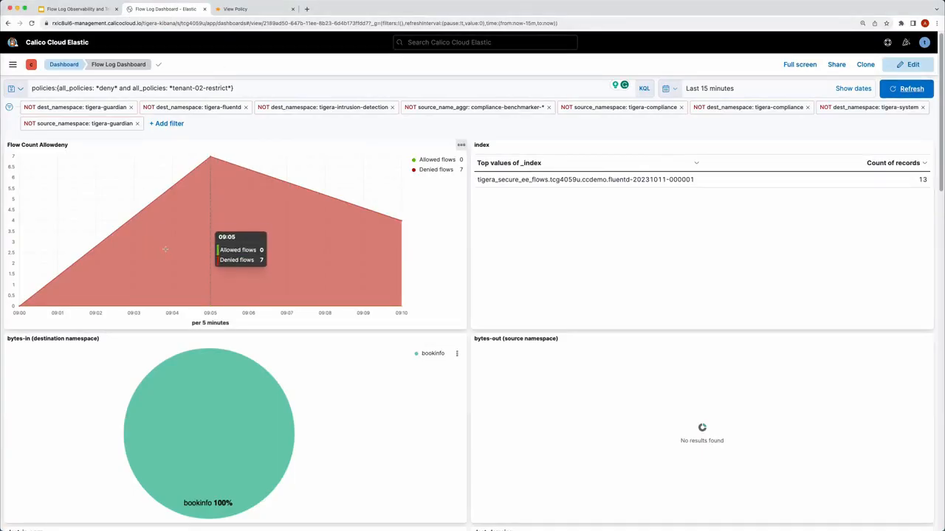
scroll(368, 264, down, 20)
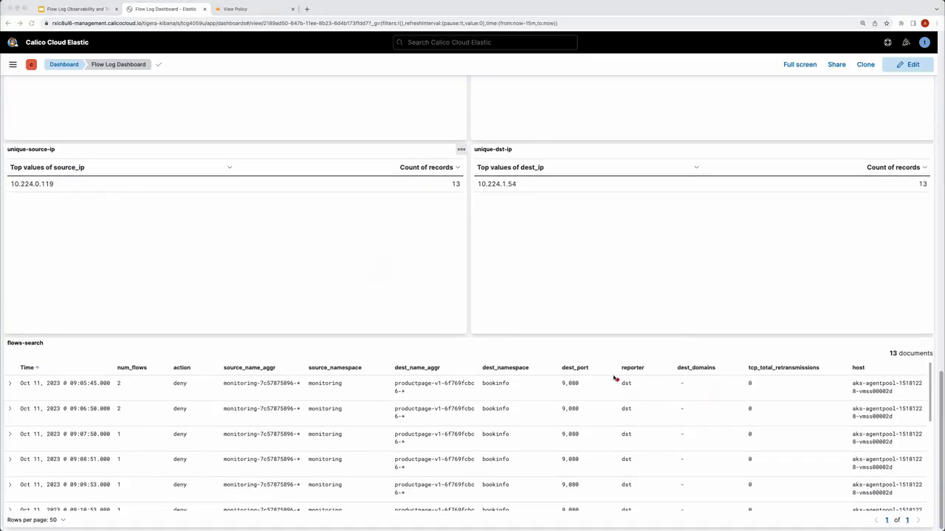
mouse_move(613, 373)
mouse_down()
mouse_move(612, 516)
mouse_move(649, 513)
mouse_move(615, 372)
mouse_up()
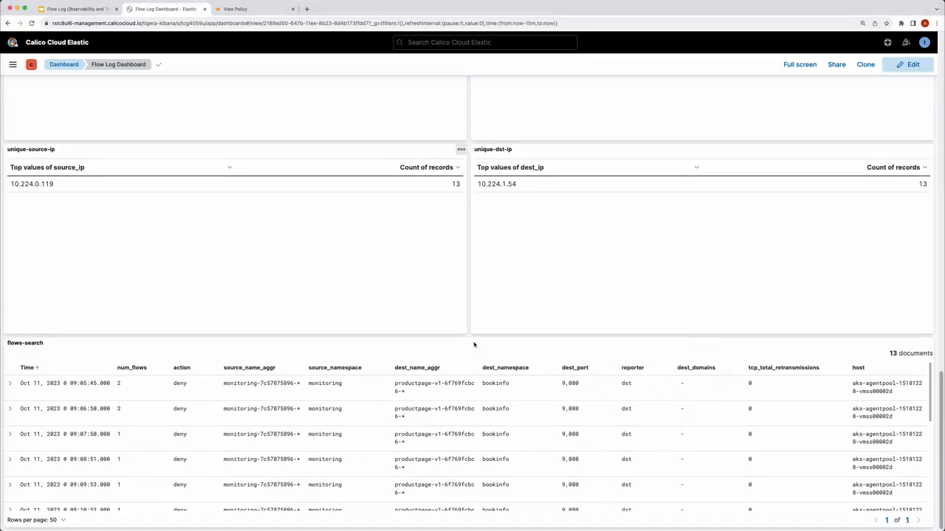
scroll(196, 245, up, 20)
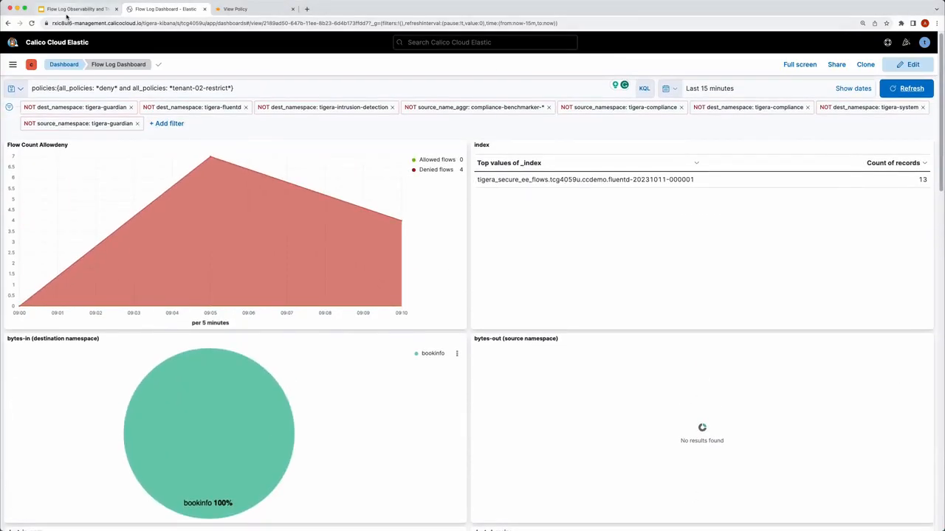
Open the denylist policy in the policy-examples tier and examine its name, namespace selector, and ingress and egress rules
click(243, 9)
mouse_move(23, 146)
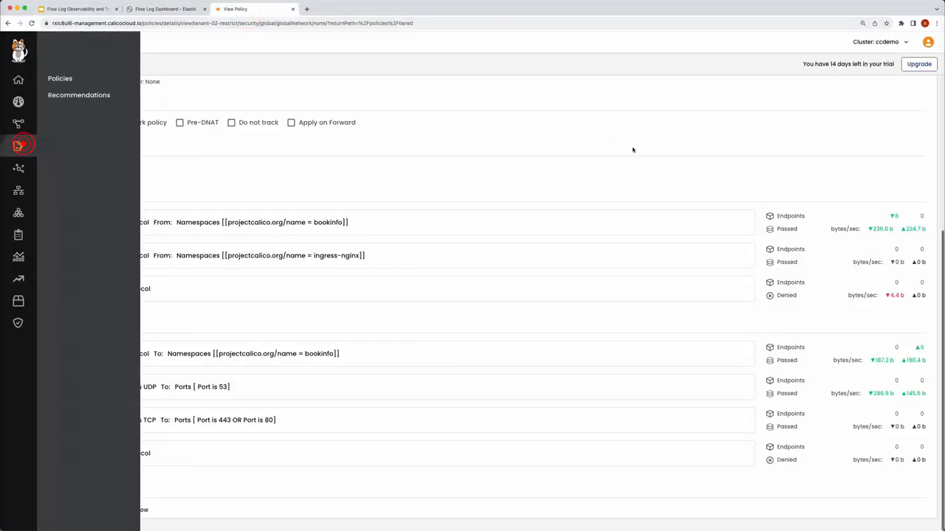
click(74, 79)
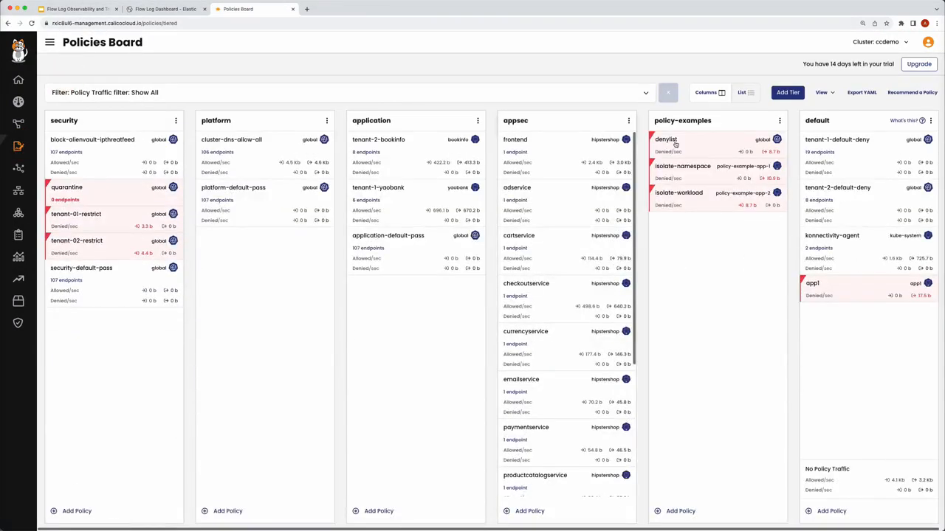
click(704, 143)
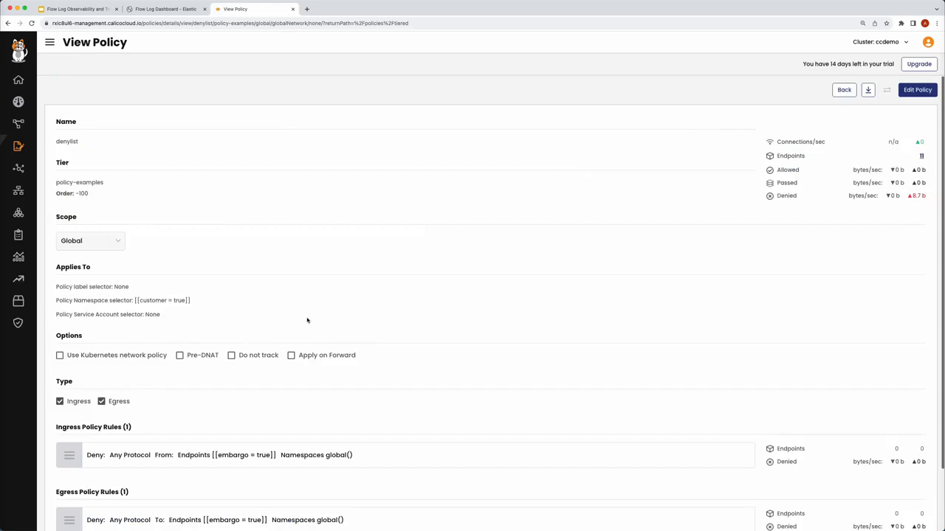
scroll(308, 320, down, 2)
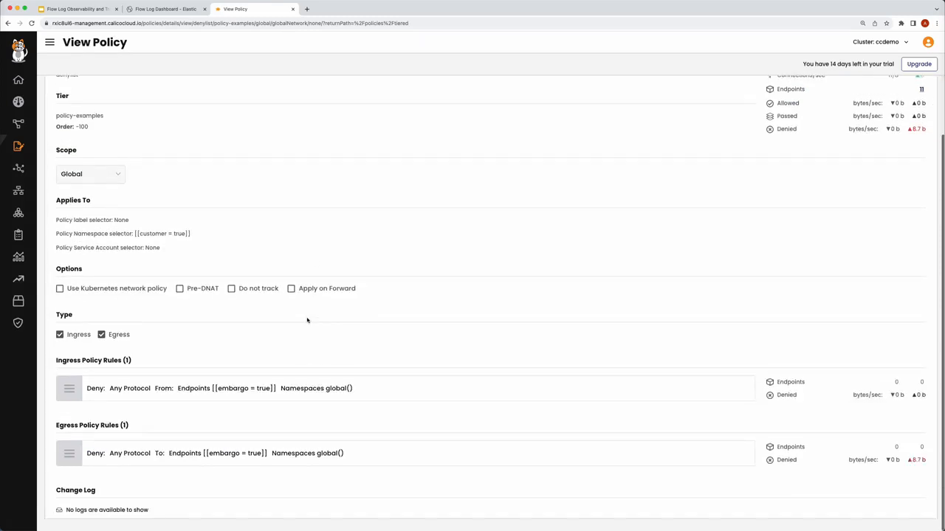
scroll(308, 321, up, 2)
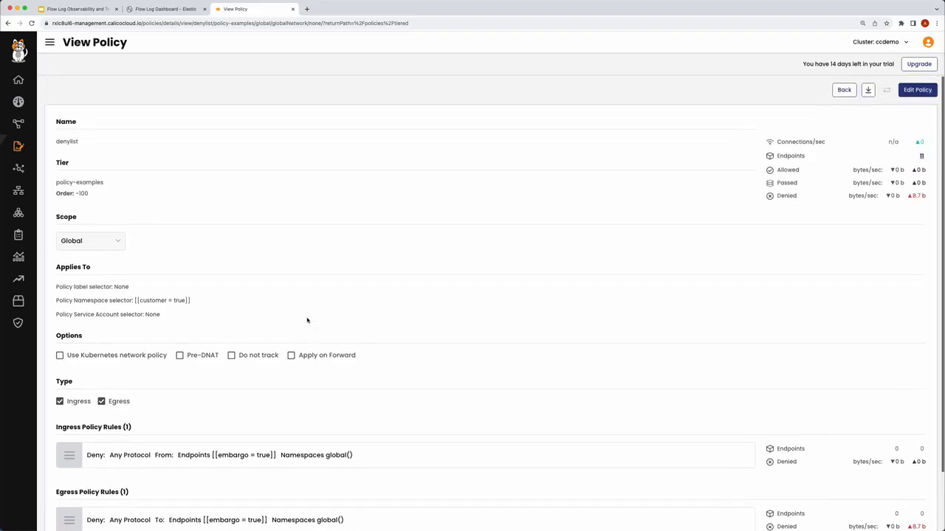
double_click(79, 141)
Change the Flow Log Dashboard query to policies:{all_policies: *deny* and all_policies: *denylist*} and update the results
click(152, 9)
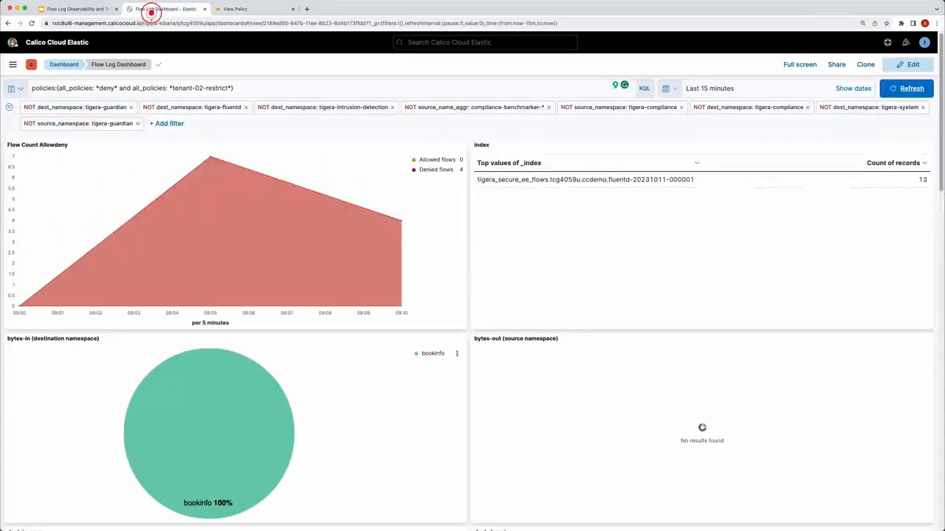
click(225, 88)
key(BackSpace)
key(BackSpace)
key(BackSpace)
key(BackSpace)
key(BackSpace)
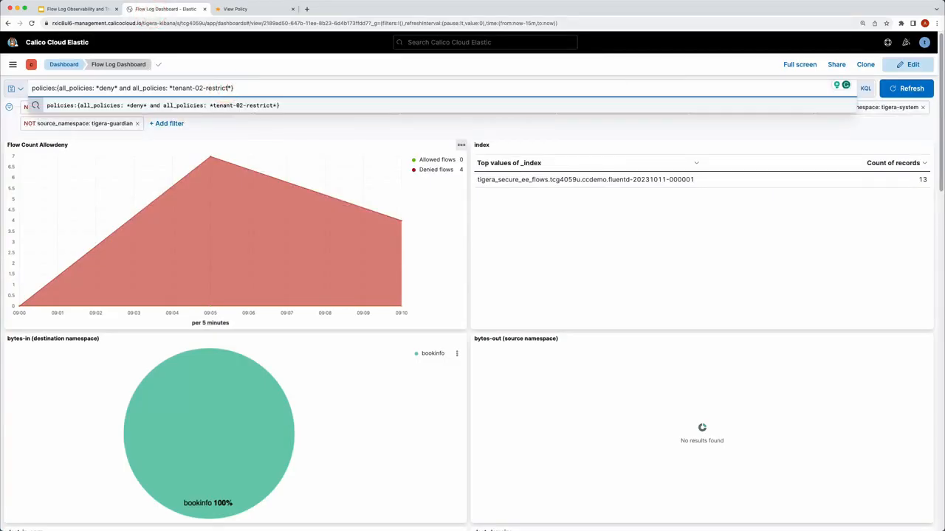
key(BackSpace)
key(BackSpace)
key(BackSpace)
key(BackSpace)
key(BackSpace)
key(BackSpace)
key(BackSpace)
key(BackSpace)
key(BackSpace)
key(BackSpace)
key(BackSpace)
key(BackSpace)
key(BackSpace)
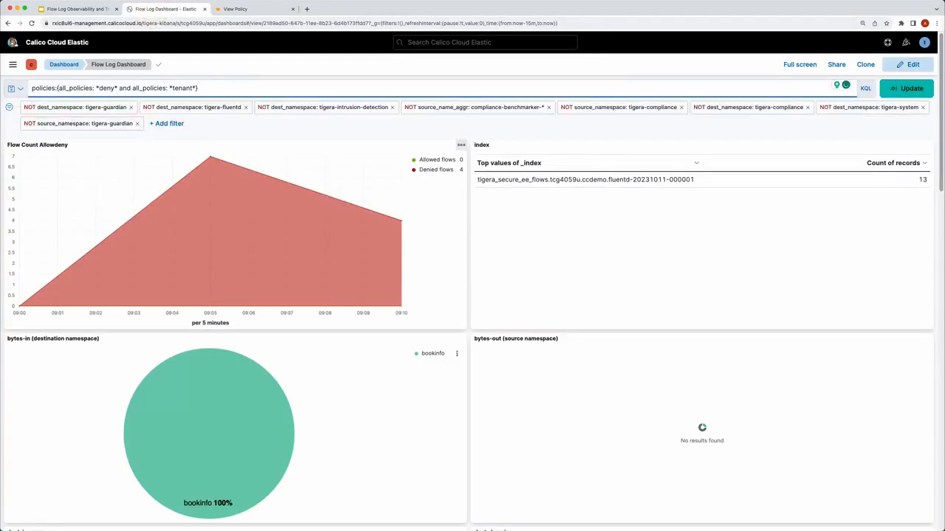
text(denylist)
key(Return)
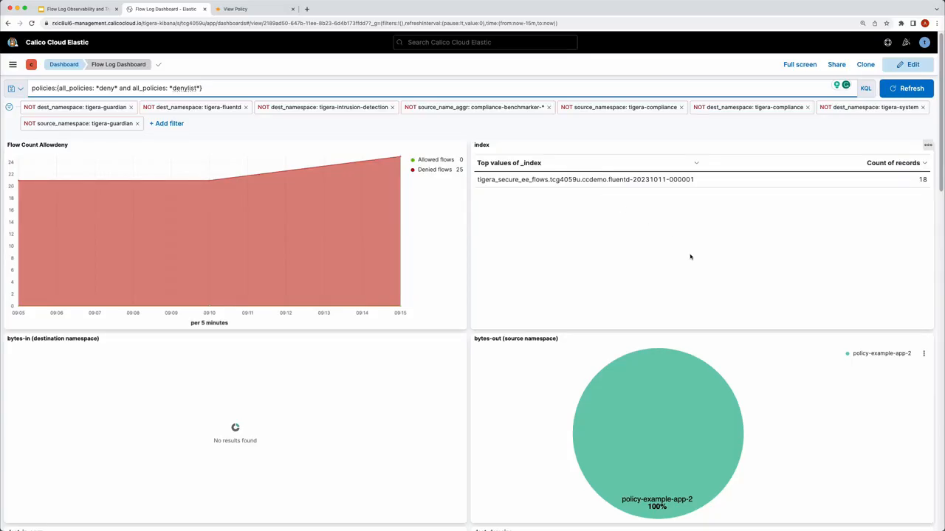
key(super+Tab)
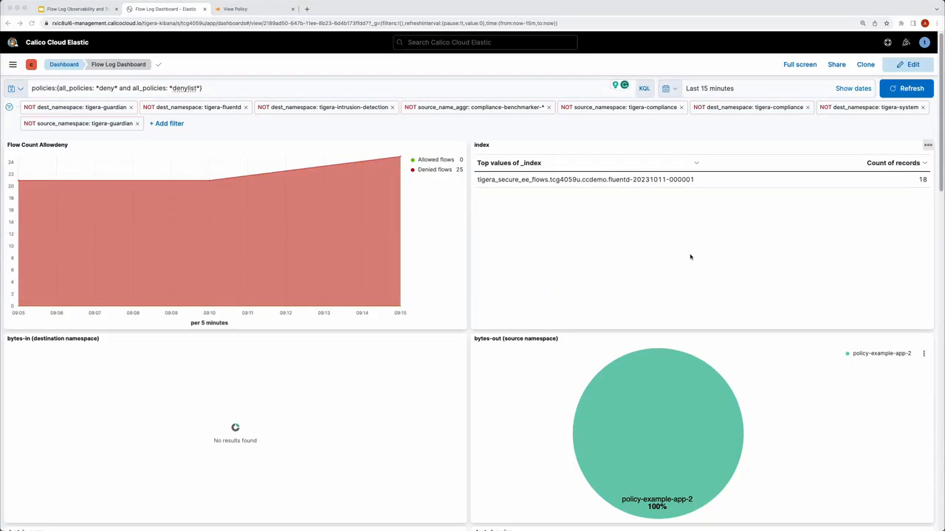
Examine the bytes-out chart and the flows-search records for denylist-denied traffic, including the flow count, source, destination and reporter columns
scroll(197, 241, down, 5)
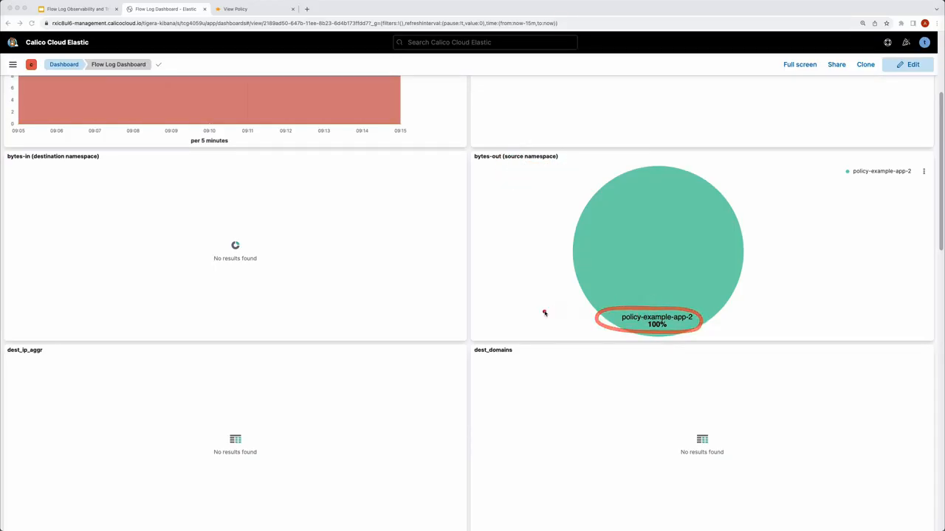
scroll(554, 311, down, 3)
scroll(544, 314, down, 10)
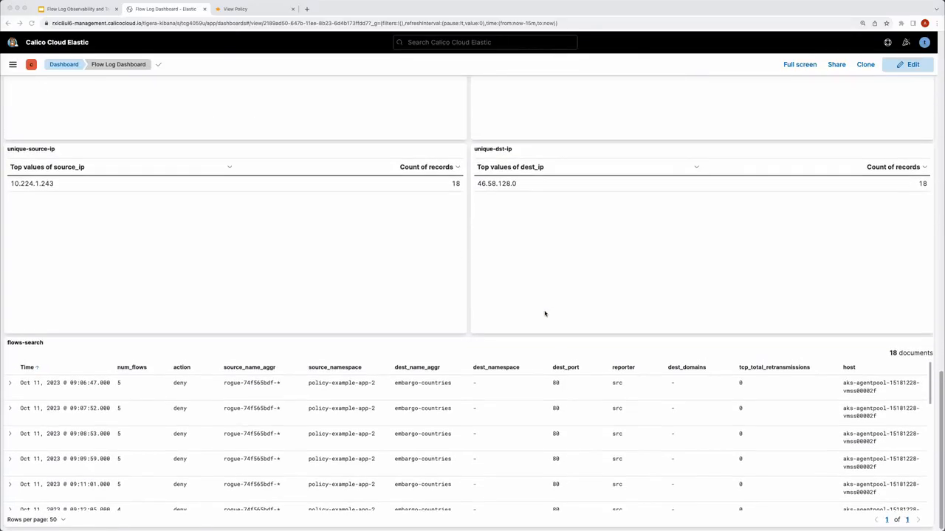
mouse_move(608, 473)
mouse_down()
mouse_move(628, 521)
mouse_move(647, 395)
mouse_move(589, 371)
mouse_up()
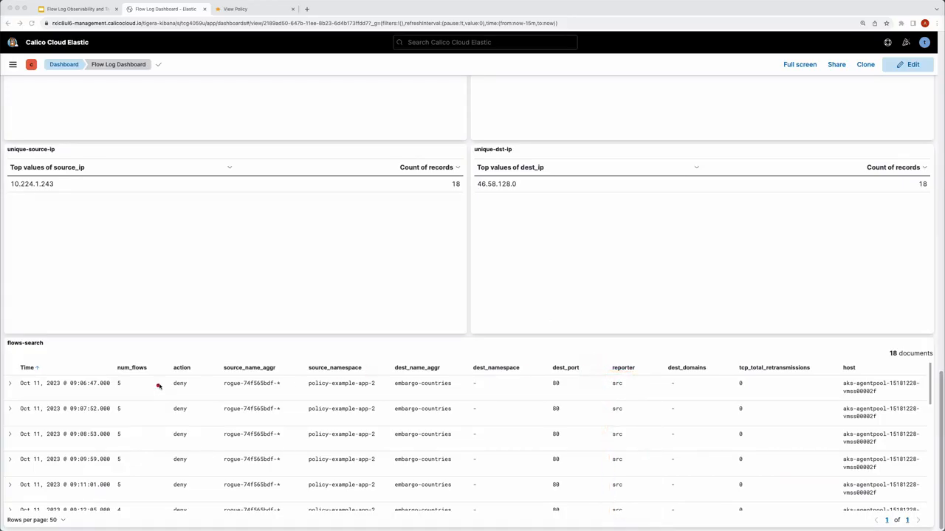
mouse_move(214, 380)
mouse_down()
mouse_move(216, 412)
mouse_move(279, 426)
mouse_move(289, 375)
mouse_move(221, 378)
mouse_up()
mouse_move(384, 378)
mouse_down()
mouse_move(391, 426)
mouse_move(460, 423)
mouse_move(384, 377)
mouse_up()
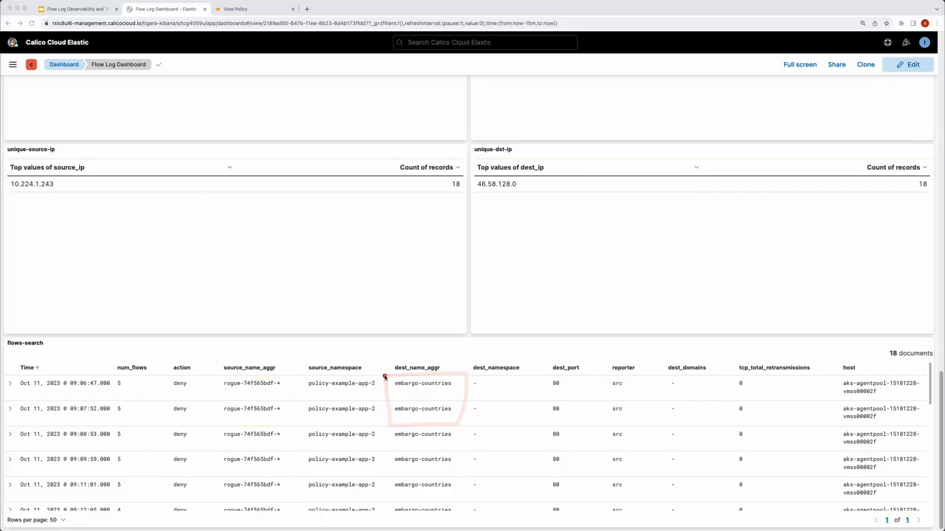
mouse_move(603, 372)
mouse_down()
mouse_move(604, 491)
mouse_move(635, 408)
mouse_move(612, 372)
mouse_up()
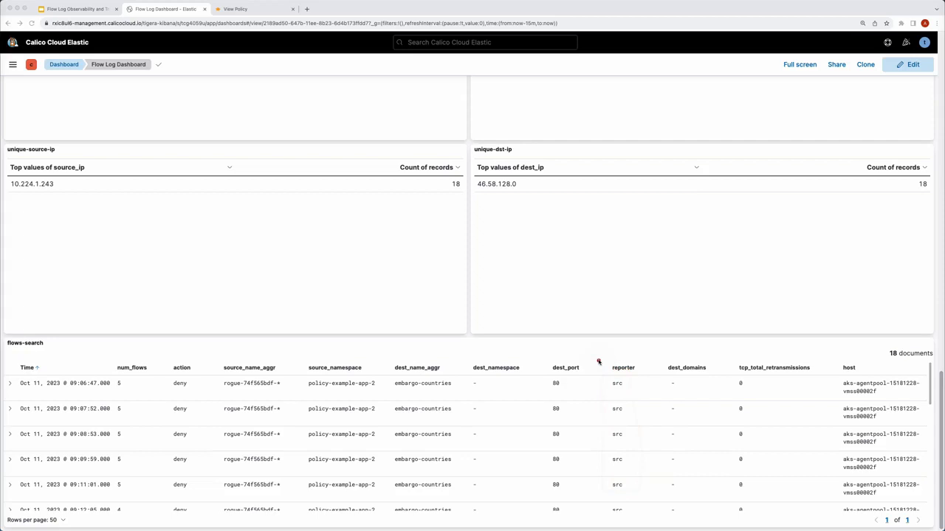
scroll(599, 362, up, 10)
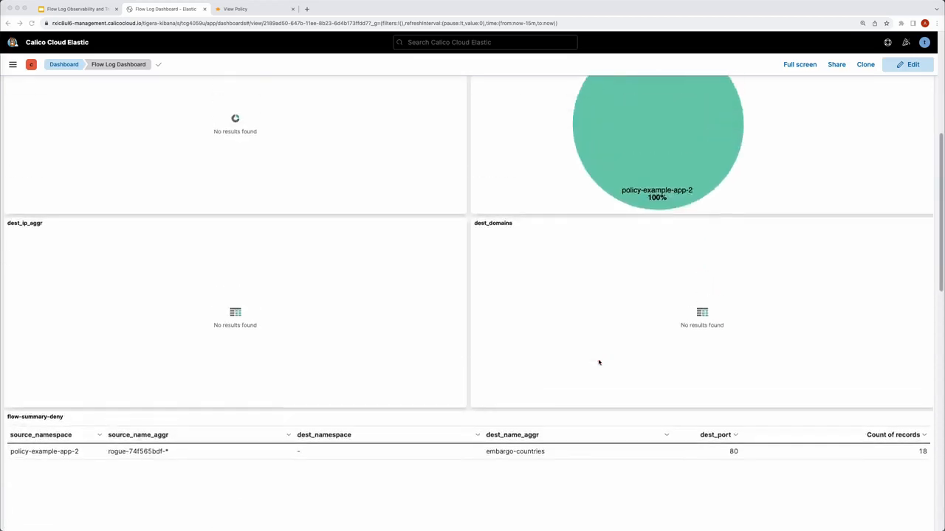
scroll(599, 361, up, 5)
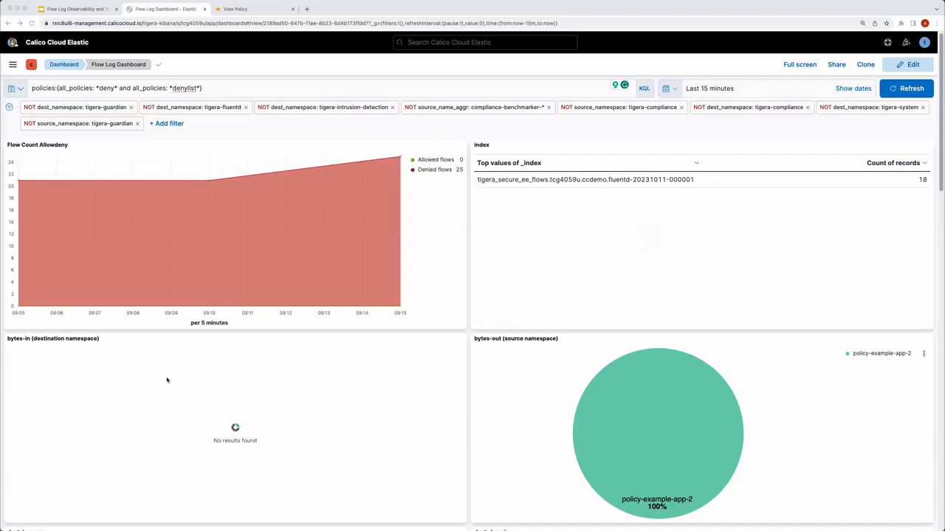
Examine the flow-summary-deny, unique-ports, unique-source-ip and unique-dst-ip tables for the traffic denied by the denylist policy
scroll(182, 382, down, 3)
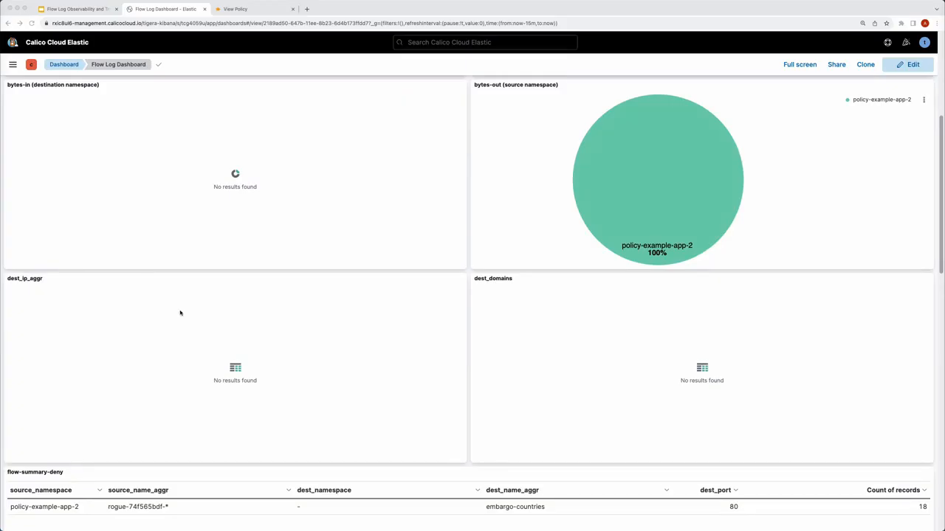
scroll(180, 313, down, 4)
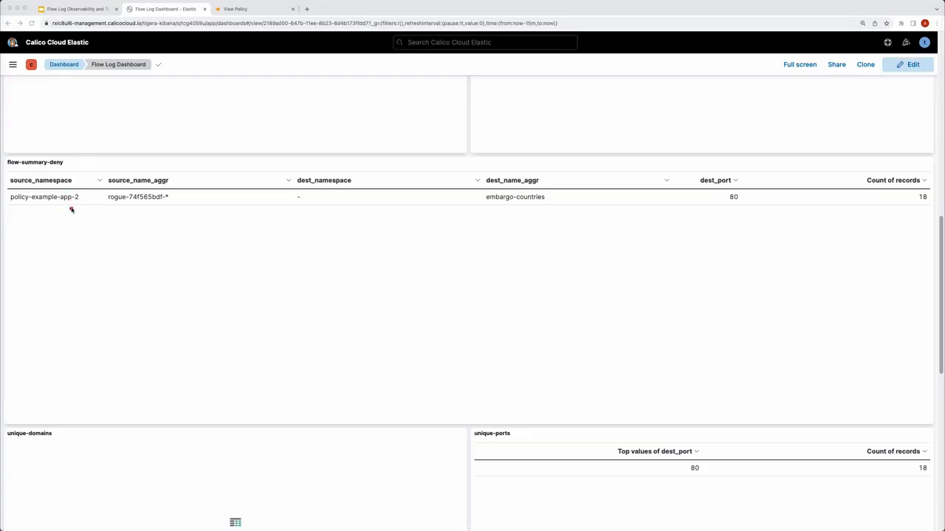
drag(35, 208, 895, 213)
scroll(690, 294, down, 3)
scroll(669, 251, down, 1)
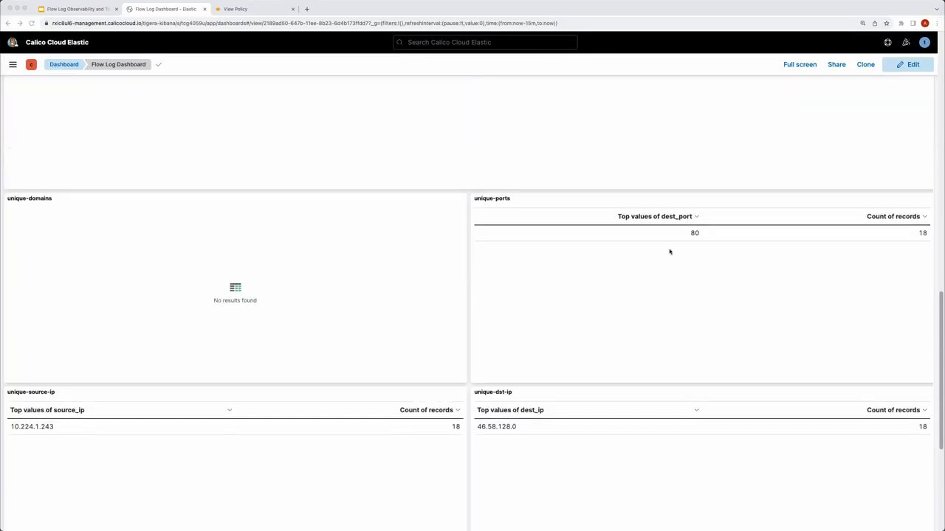
mouse_move(485, 382)
mouse_down()
mouse_move(542, 357)
mouse_move(473, 386)
mouse_up()
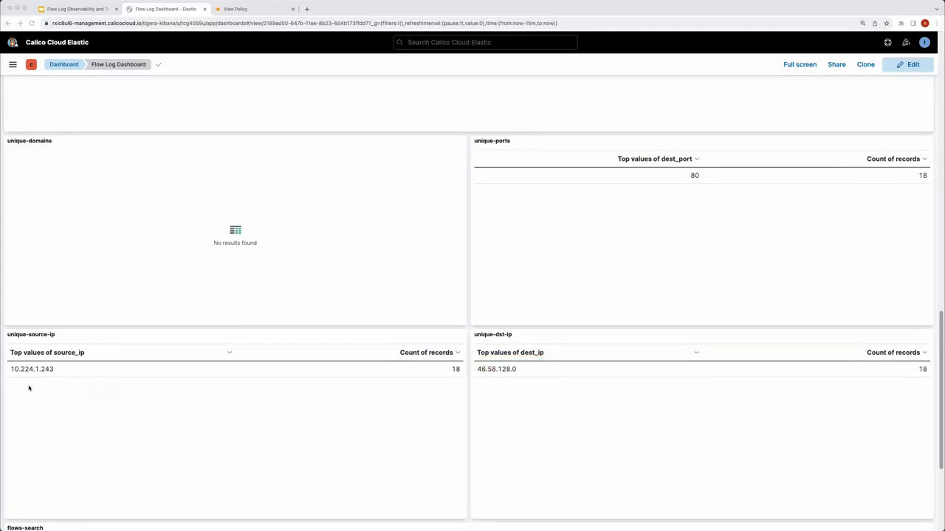
mouse_move(18, 385)
mouse_down()
mouse_move(103, 356)
mouse_move(3, 365)
mouse_move(20, 390)
mouse_up()
scroll(38, 396, down, 5)
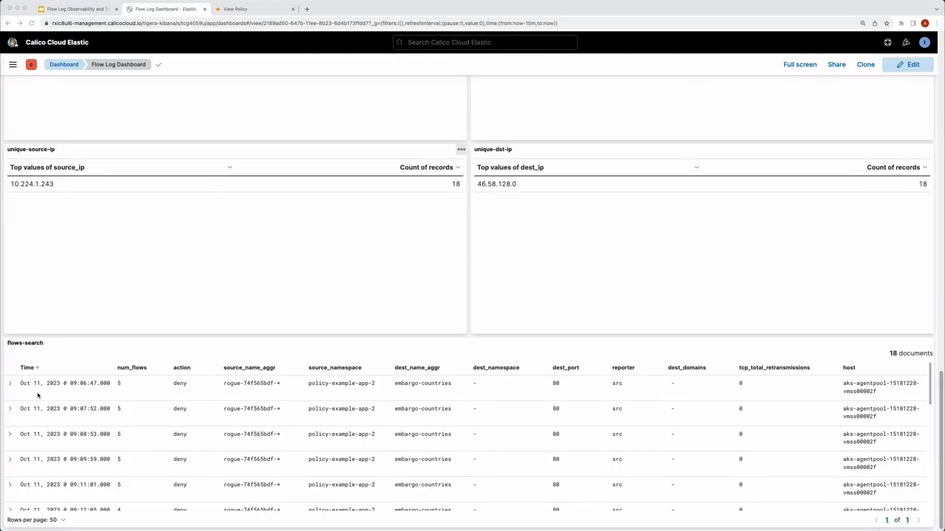
scroll(213, 325, up, 10)
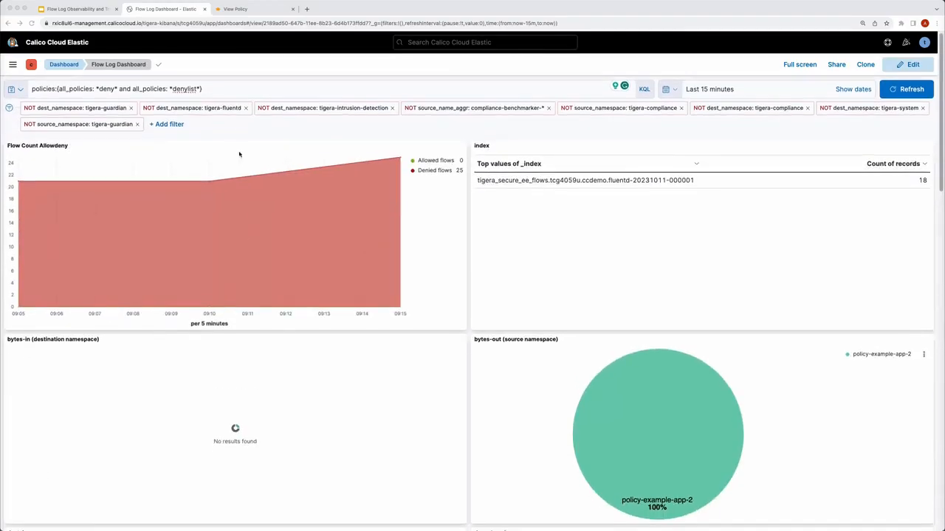
Open the default Service Graph view and examine the ingress and egress policies on the denied monitoring to bookinfo connection
click(237, 9)
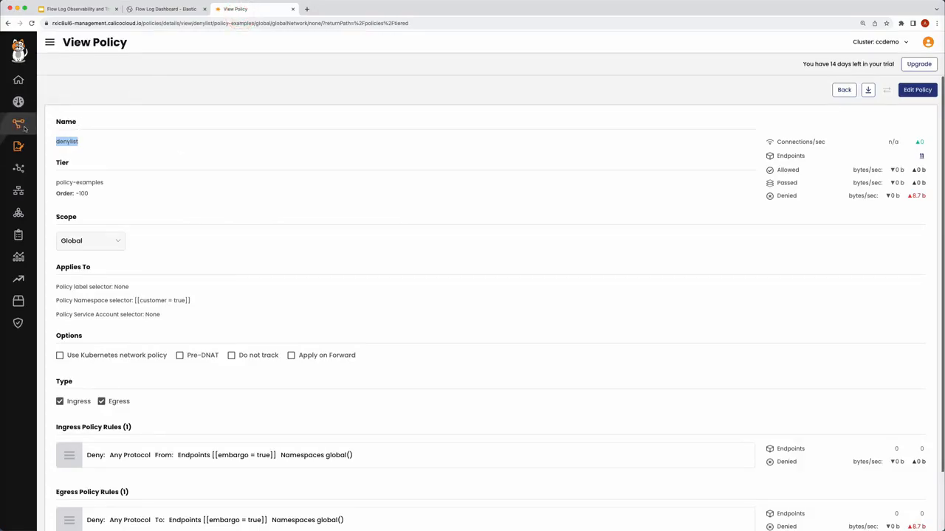
mouse_move(18, 124)
click(61, 89)
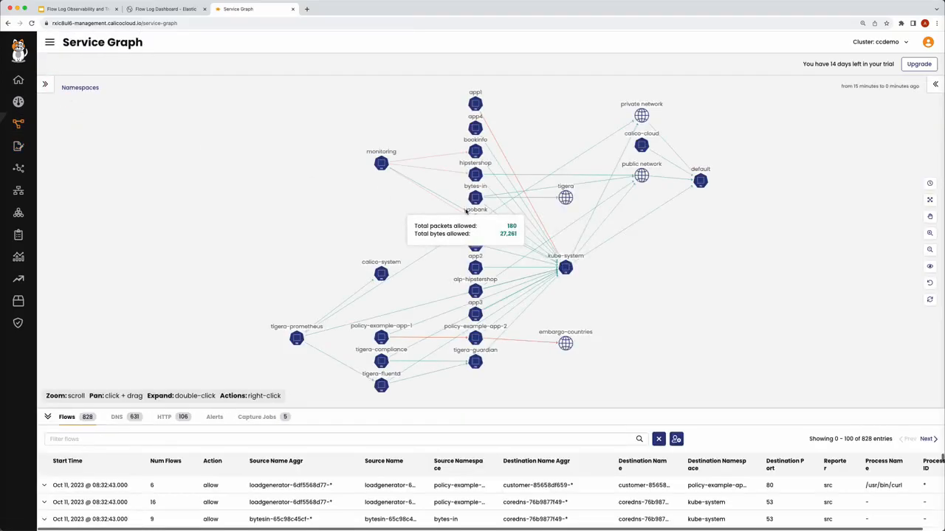
click(442, 160)
click(933, 85)
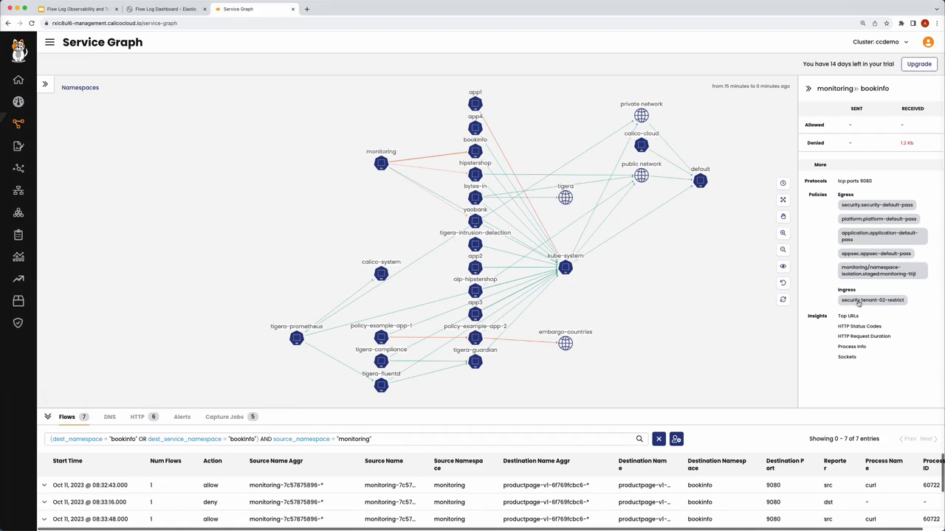
key(ctrl+a)
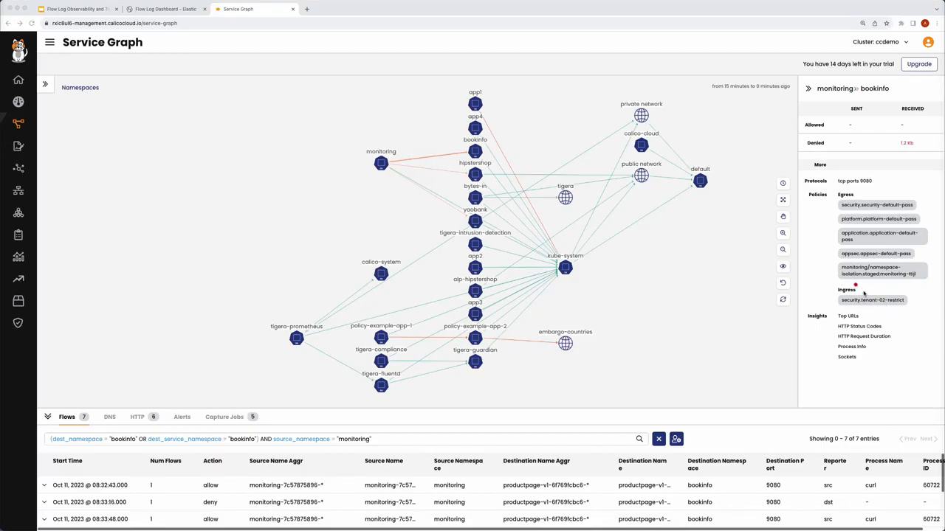
mouse_move(862, 288)
mouse_down()
mouse_move(827, 294)
mouse_move(915, 299)
mouse_move(849, 301)
mouse_up()
Open Flow Visualizations and filter the traffic to the monitoring namespace
mouse_move(18, 123)
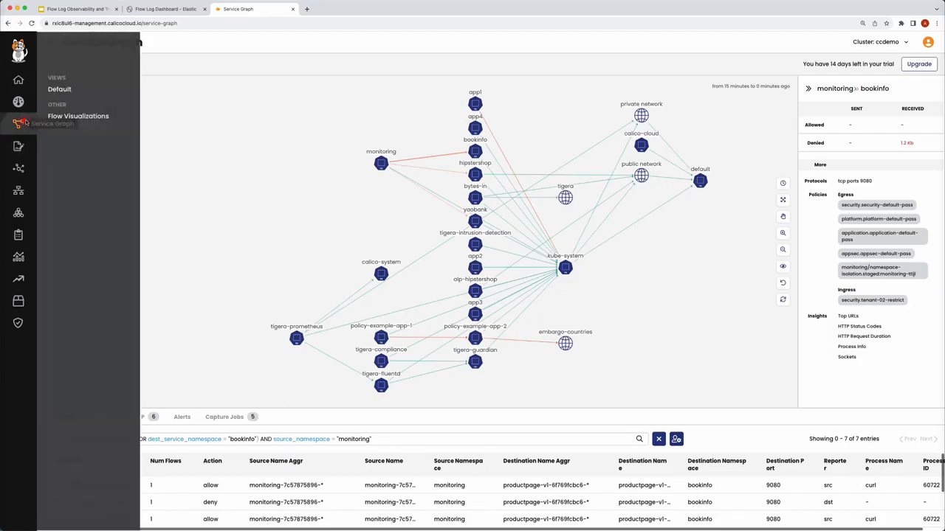
click(58, 116)
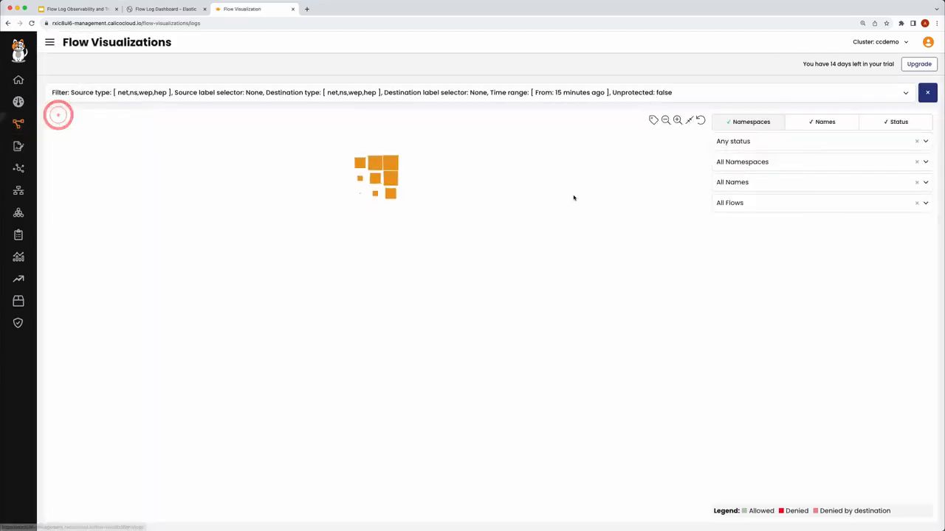
click(766, 163)
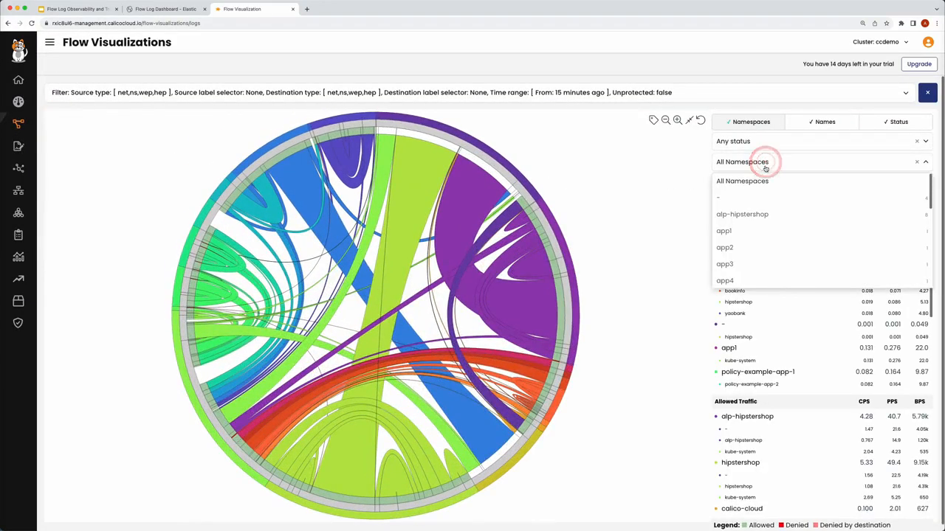
text(moni)
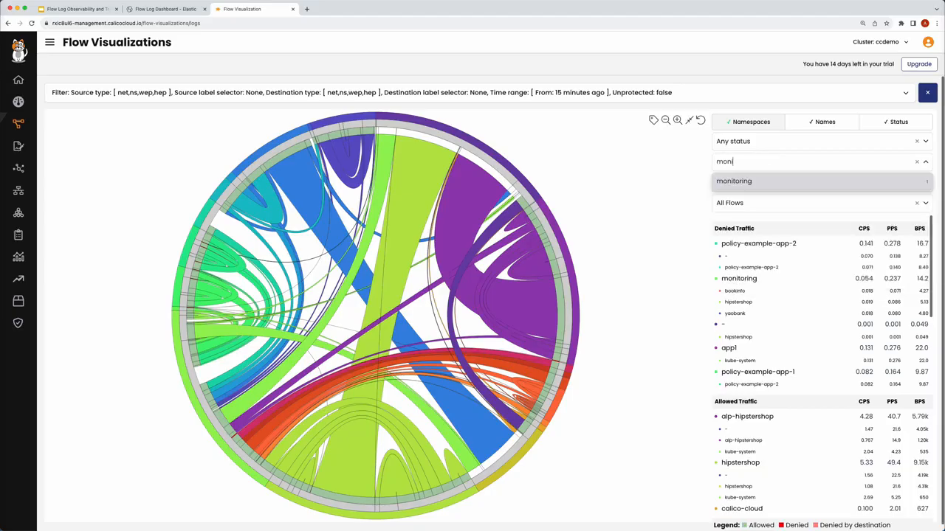
click(768, 182)
click(765, 203)
click(768, 239)
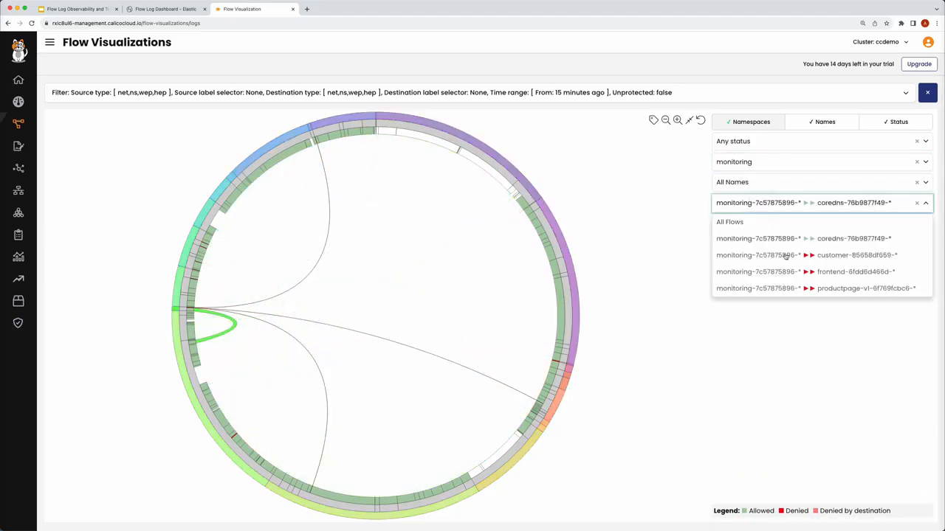
click(786, 256)
click(843, 207)
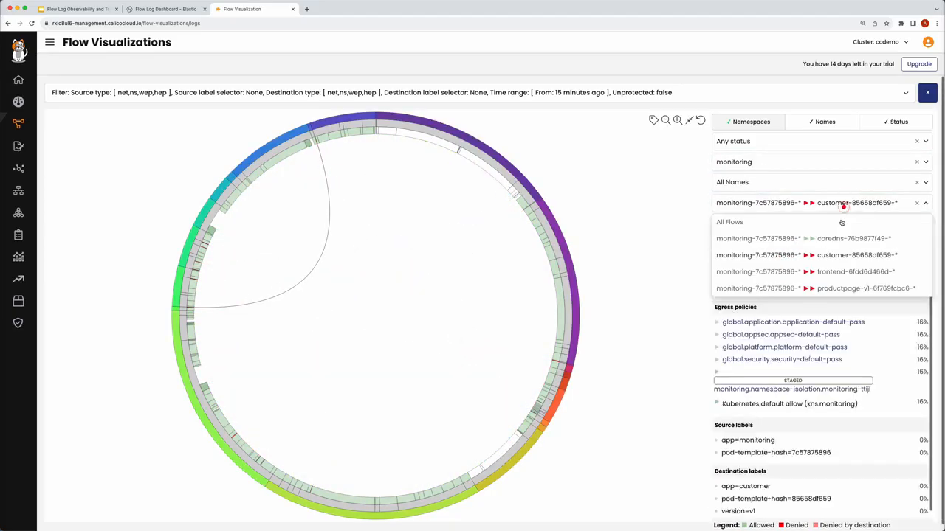
click(767, 222)
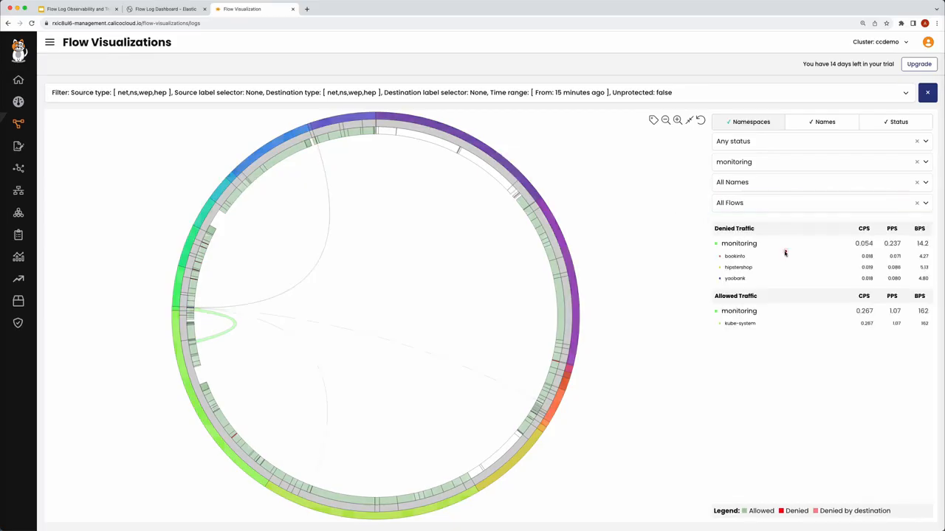
click(784, 251)
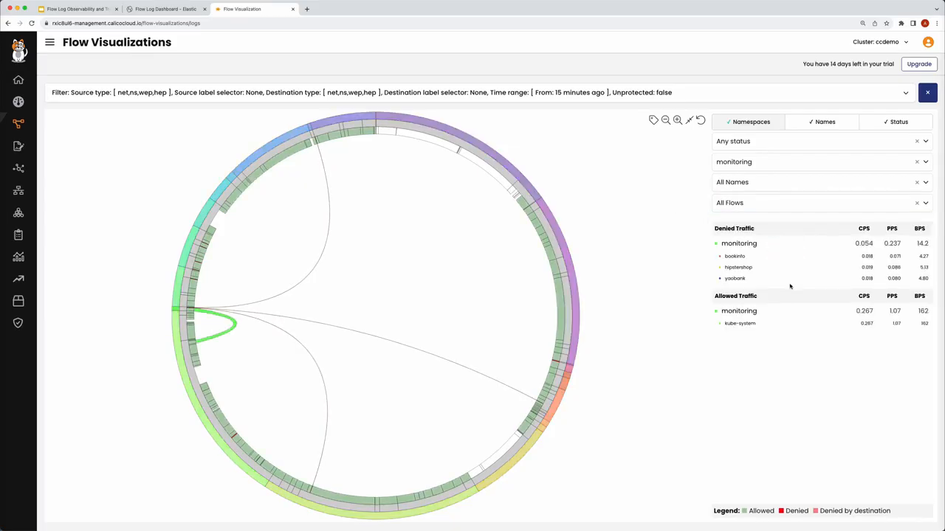
click(764, 186)
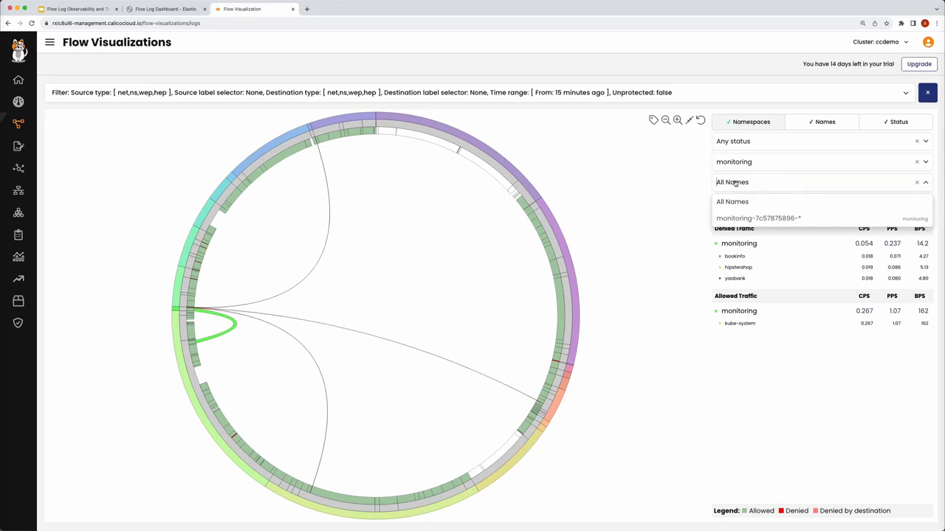
click(734, 181)
Filter to the denied flow from monitoring-7c57875896-* to customer-85658df659-* and examine its ingress policies
click(738, 201)
click(759, 255)
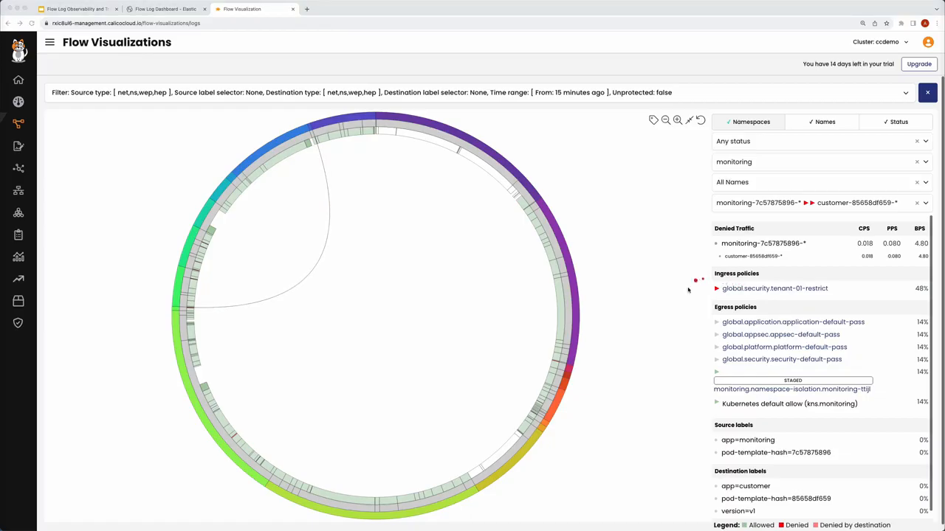
mouse_move(697, 282)
mouse_down()
mouse_move(764, 269)
mouse_move(726, 270)
mouse_up()
Return to the Flow Log Dashboard
click(164, 8)
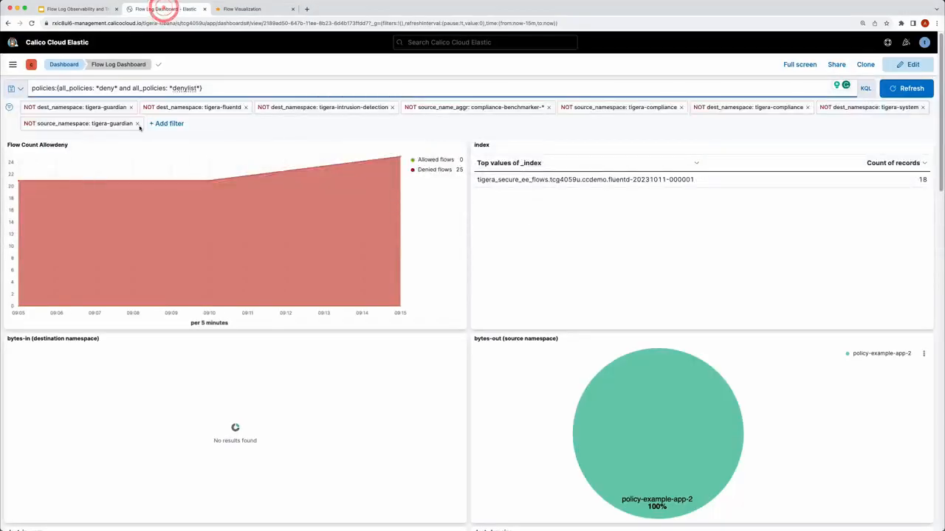